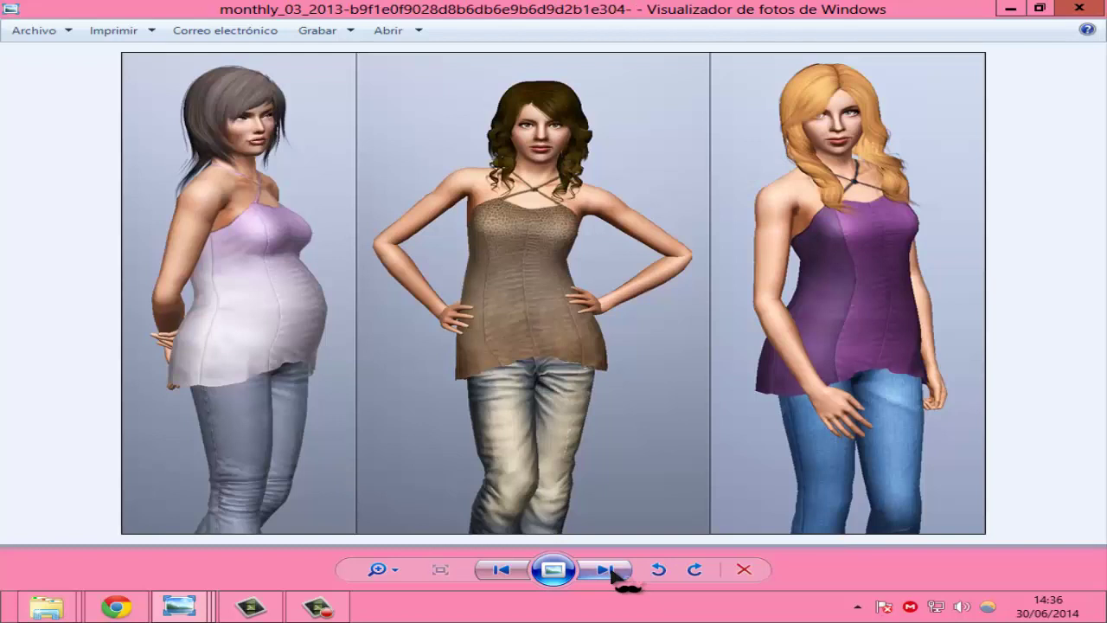
Look through the remaining preview pictures of the maternity clothing pack one by one, and close the photo viewer.
left_click(606, 571)
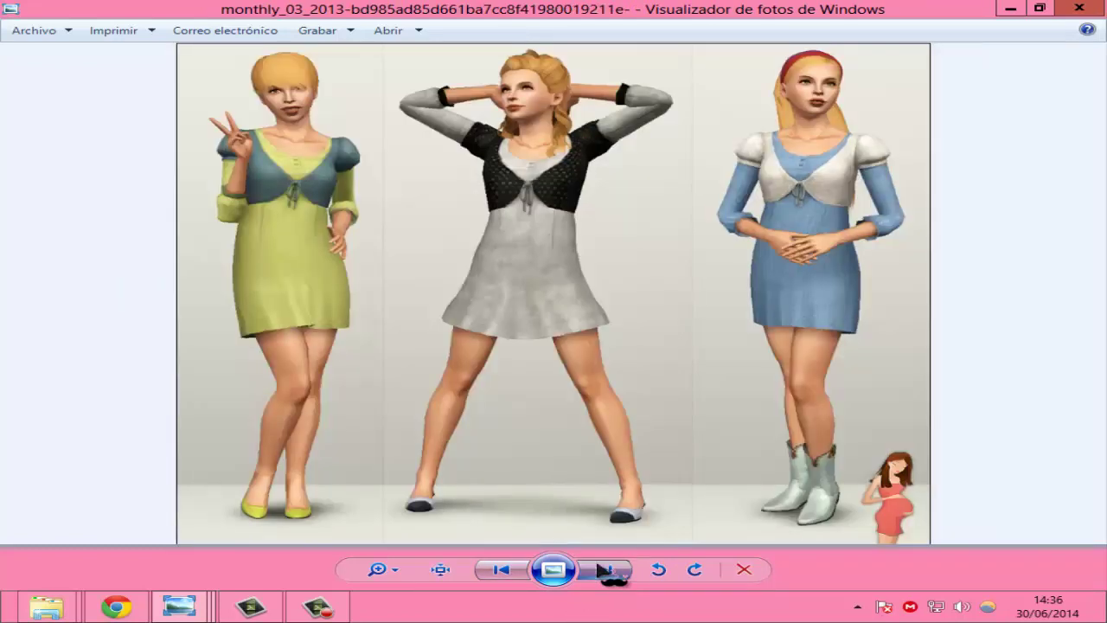
left_click(605, 571)
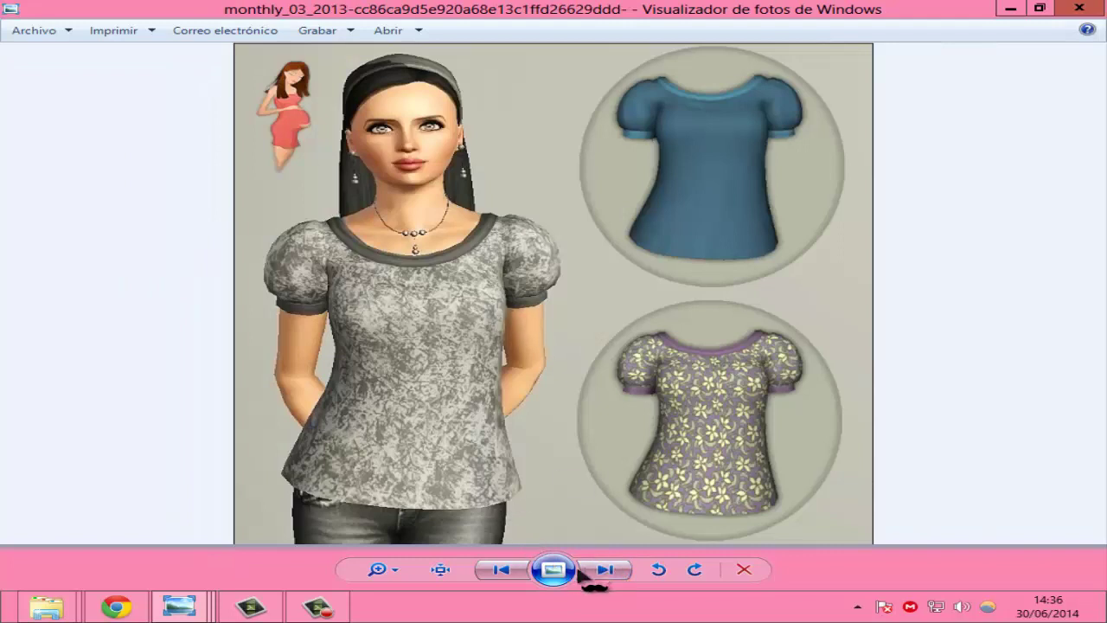
left_click(606, 571)
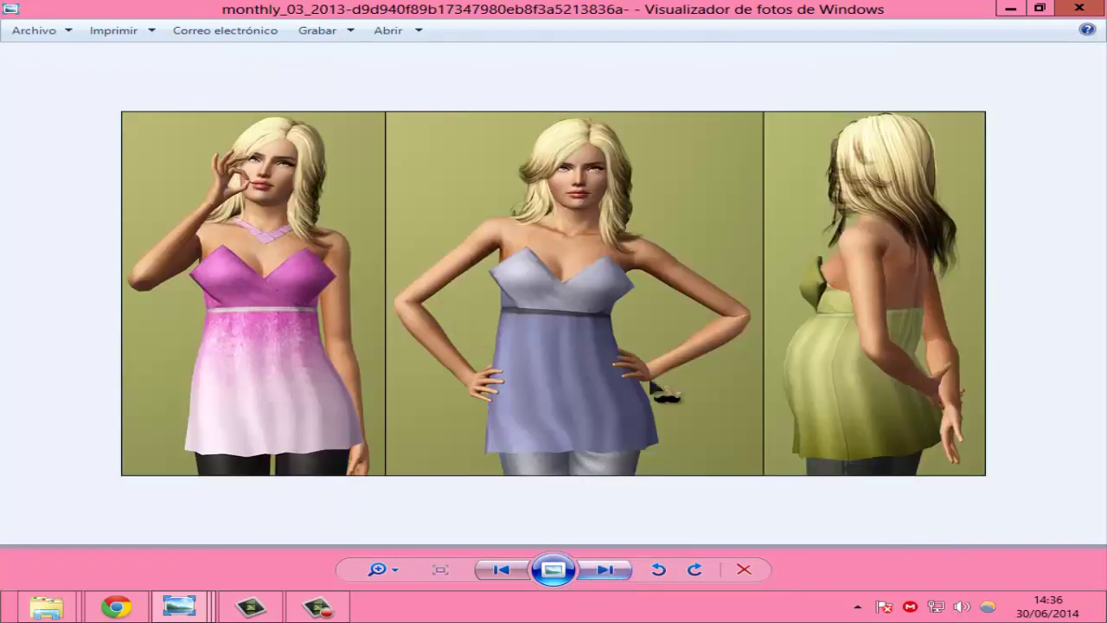
left_click(623, 571)
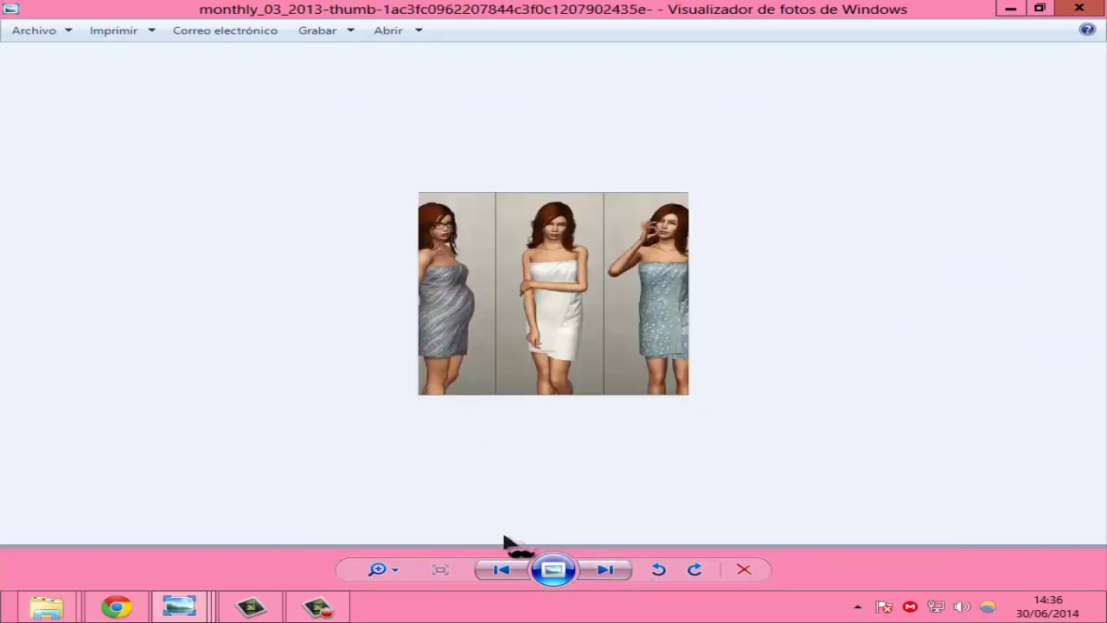
left_click(603, 570)
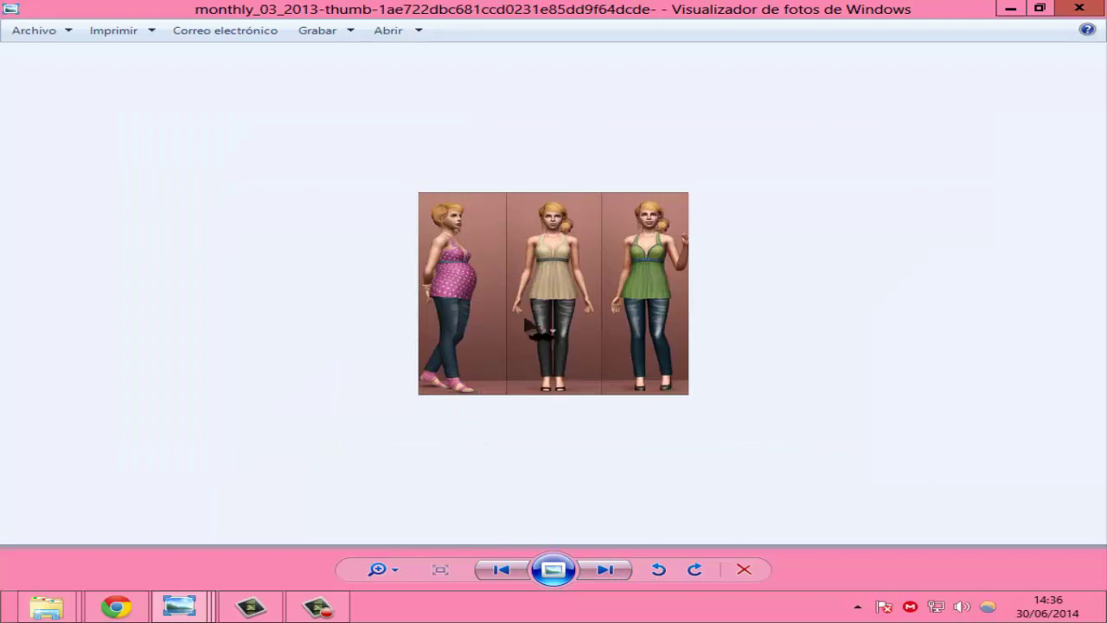
left_click(606, 569)
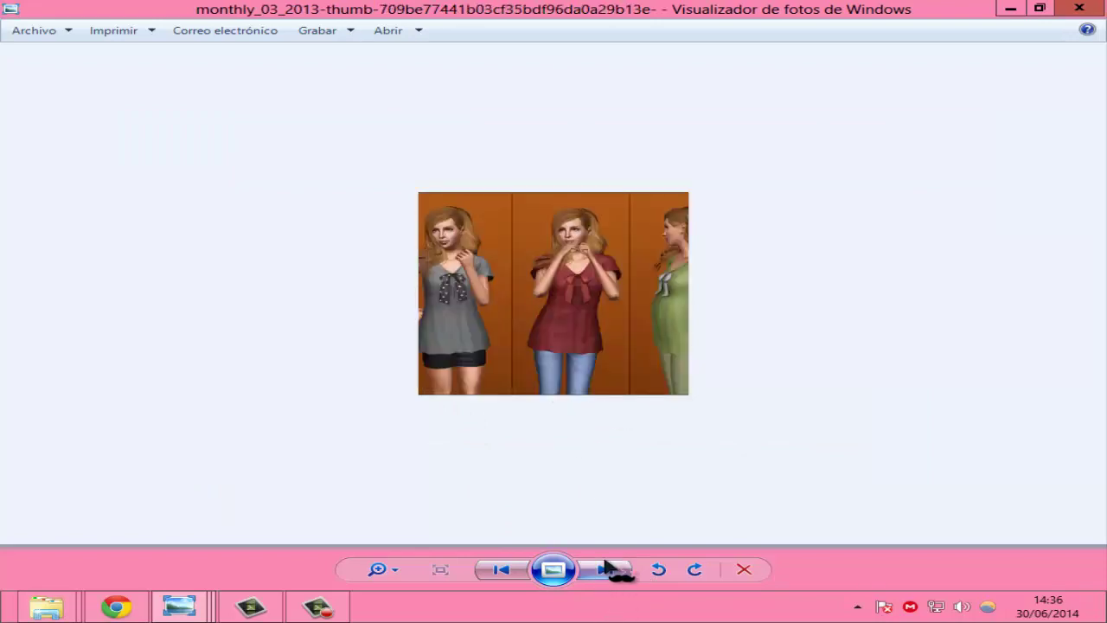
left_click(606, 569)
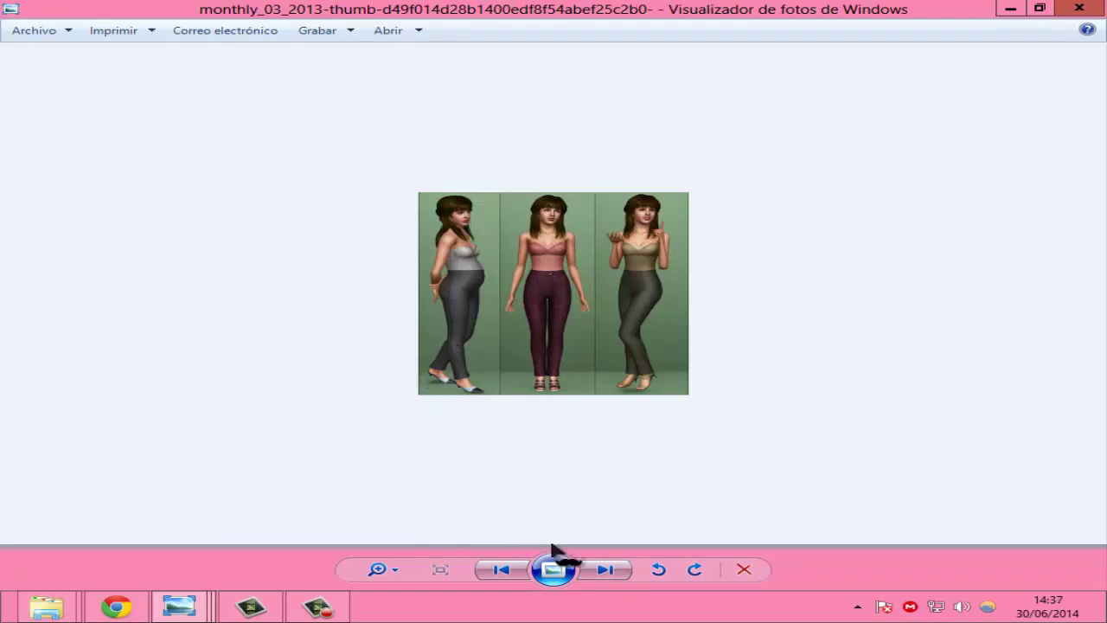
left_click(597, 574)
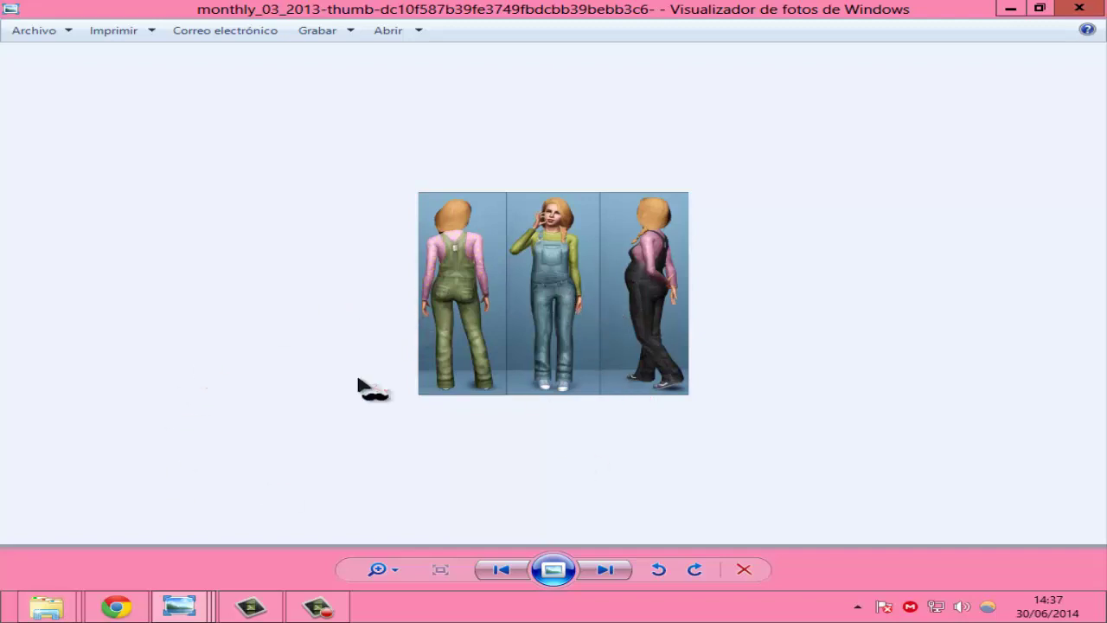
left_click(618, 572)
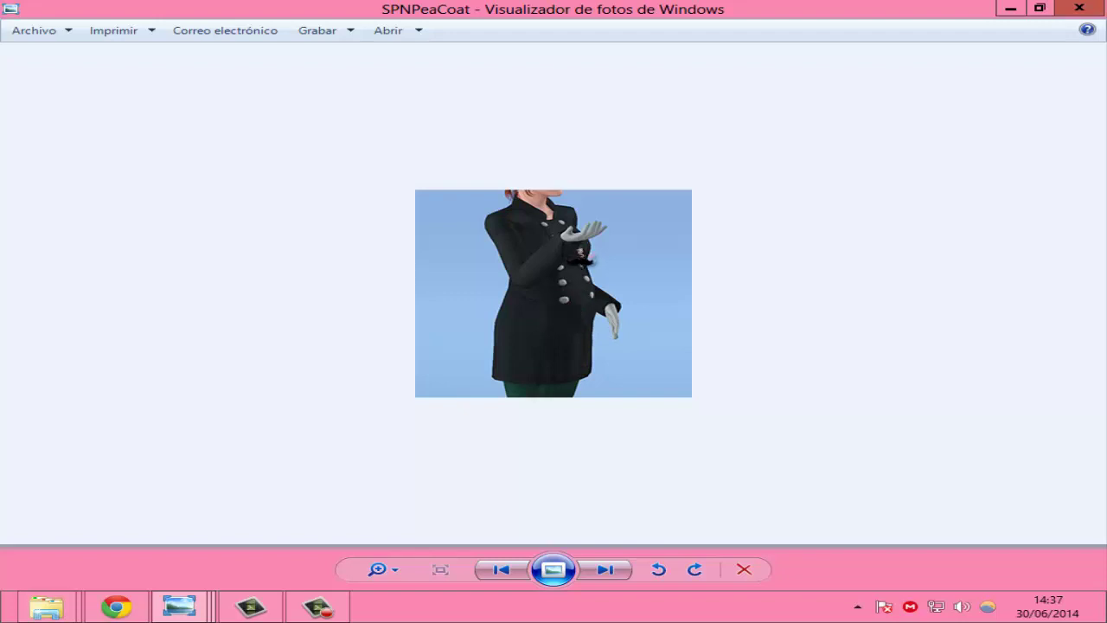
left_click(609, 573)
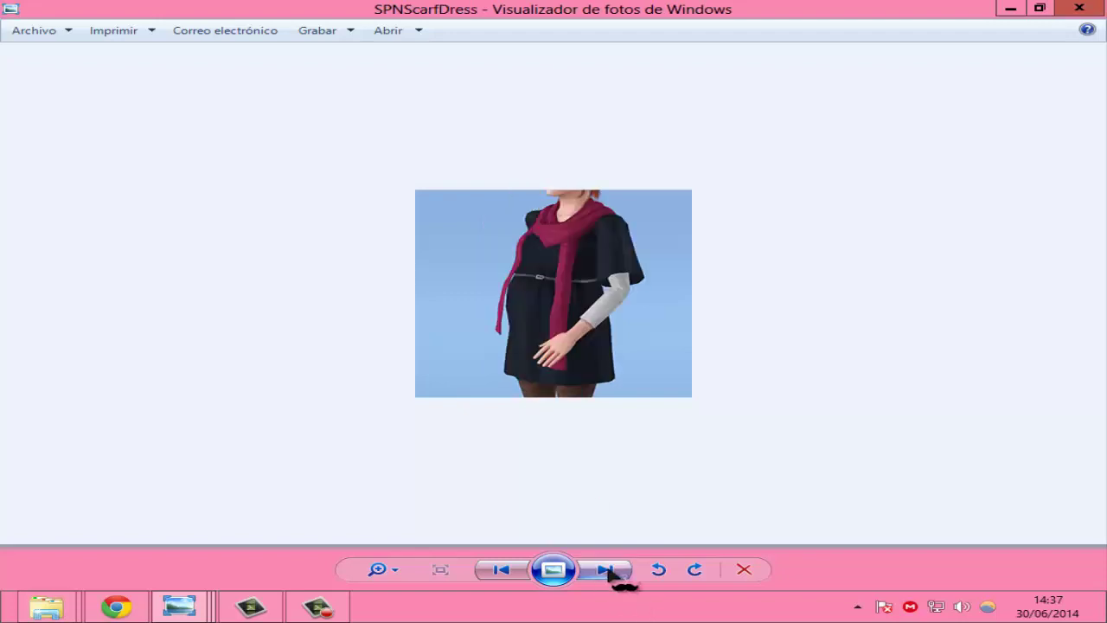
left_click(611, 573)
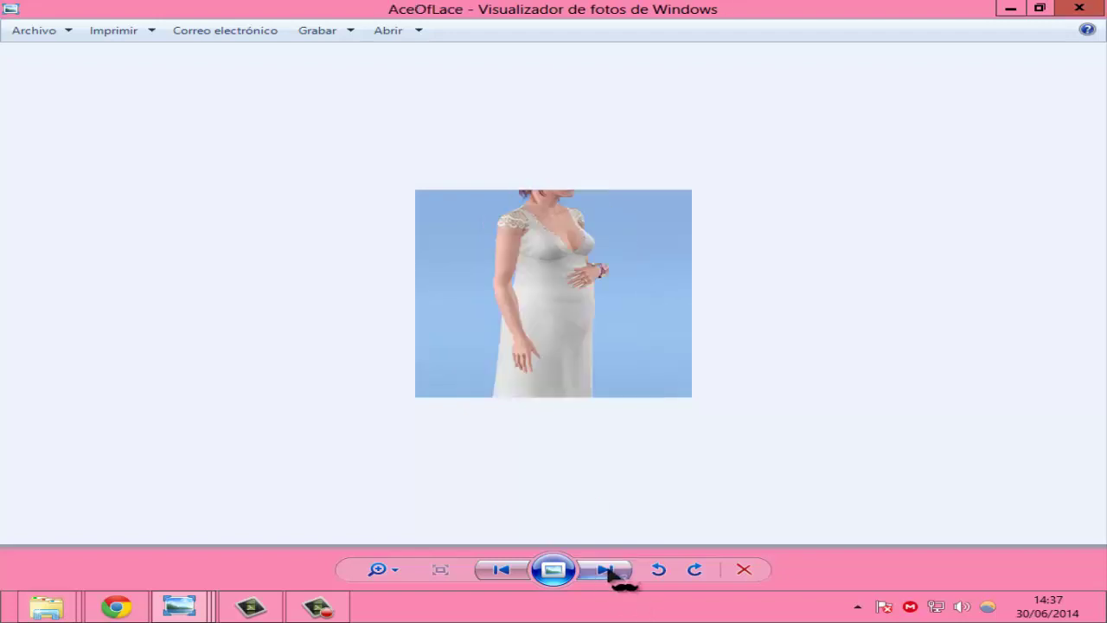
left_click(611, 573)
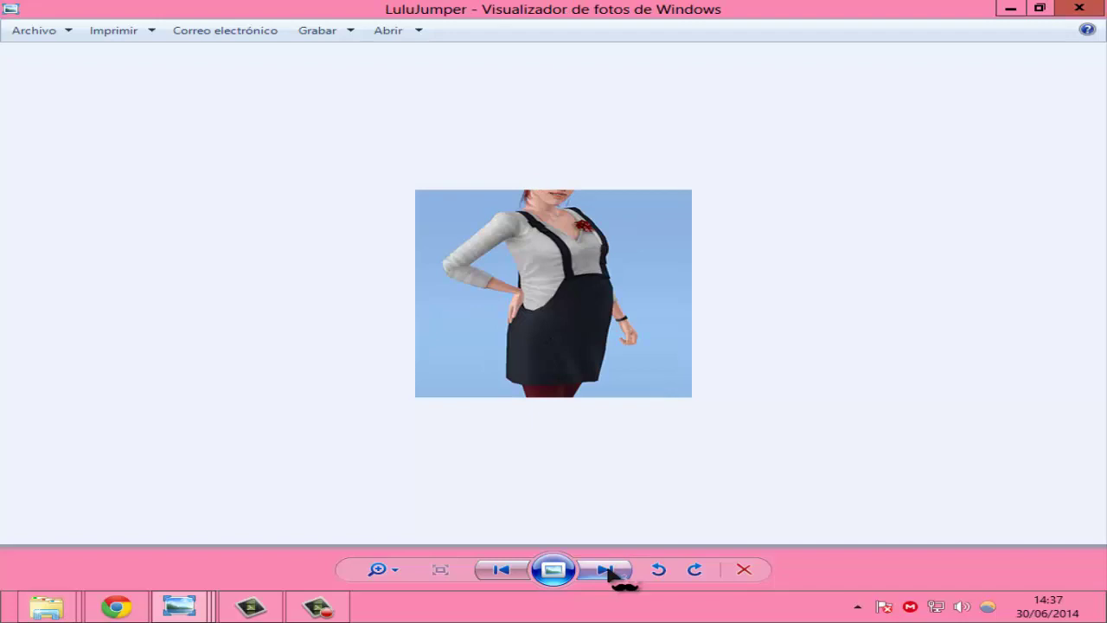
left_click(611, 573)
left_click(610, 573)
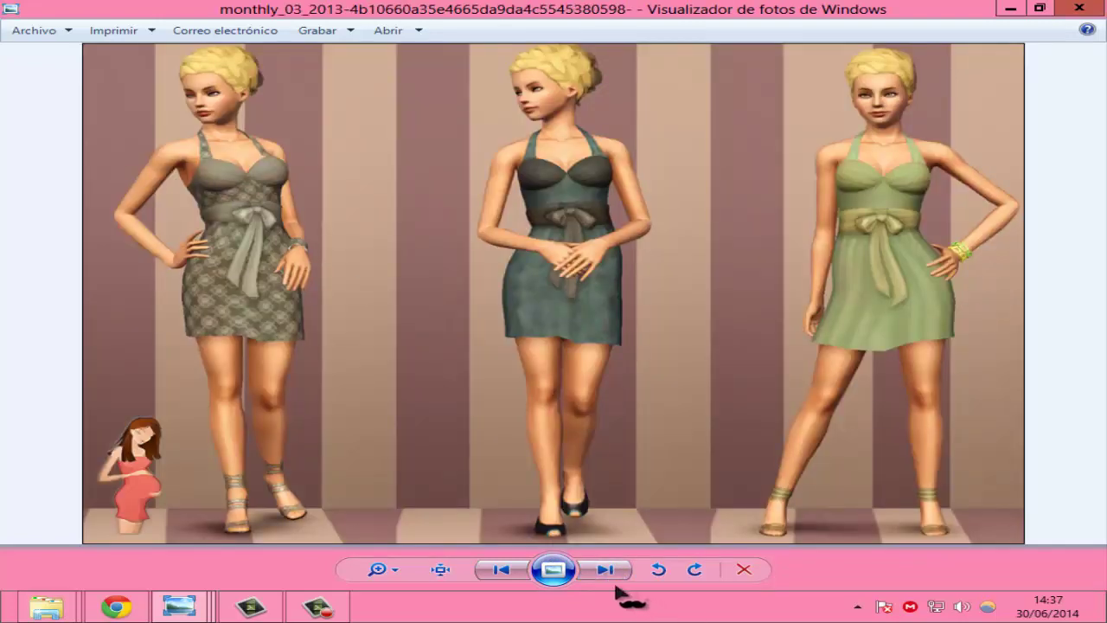
left_click(610, 571)
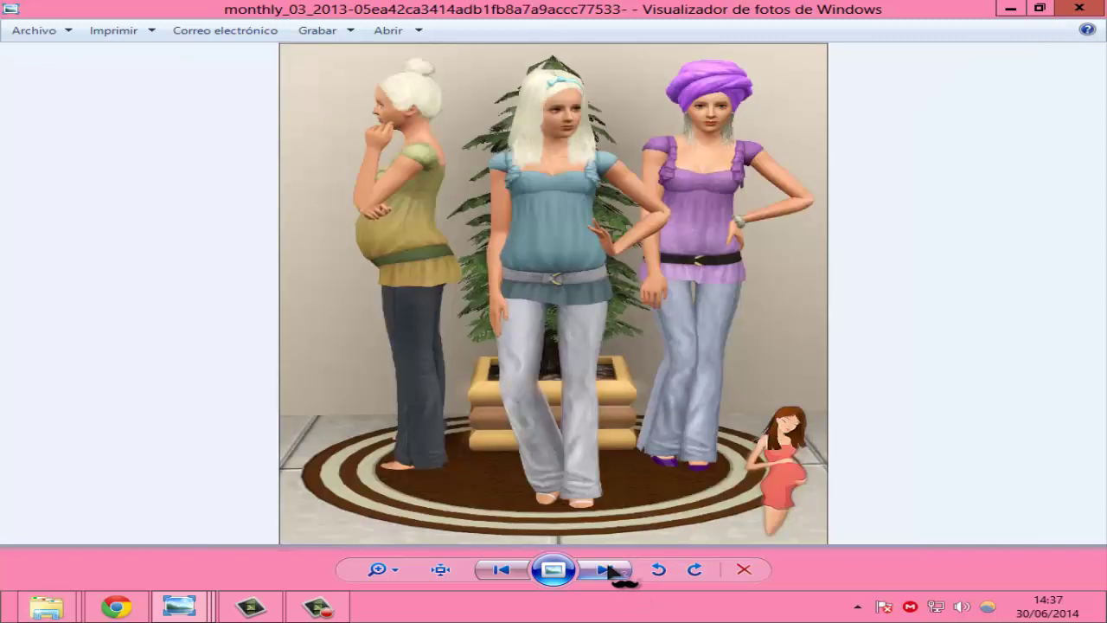
left_click(611, 571)
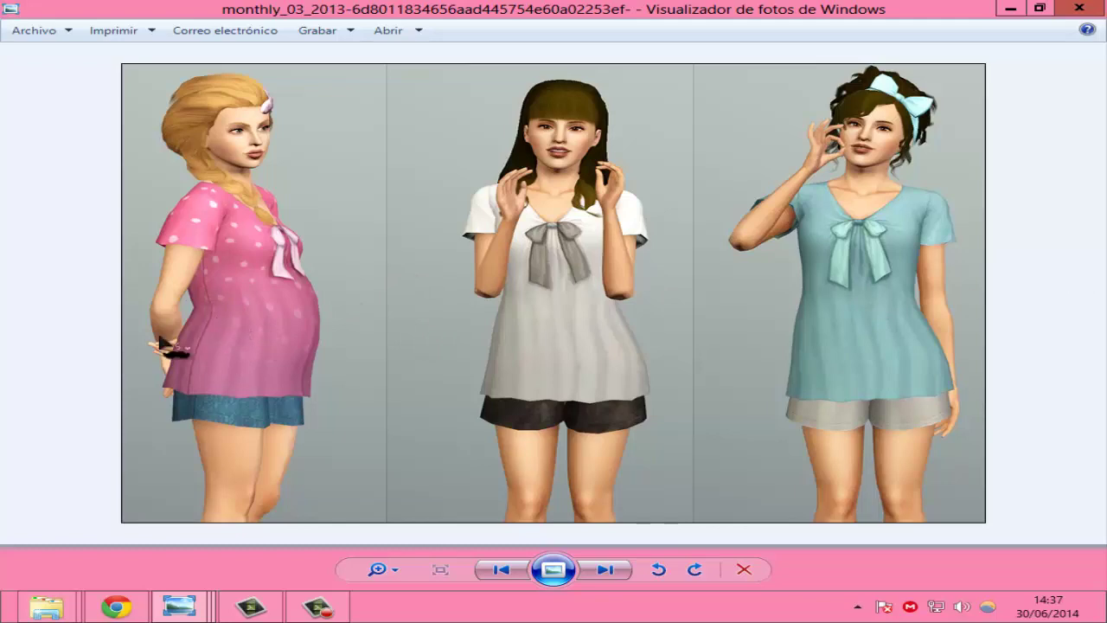
left_click(606, 571)
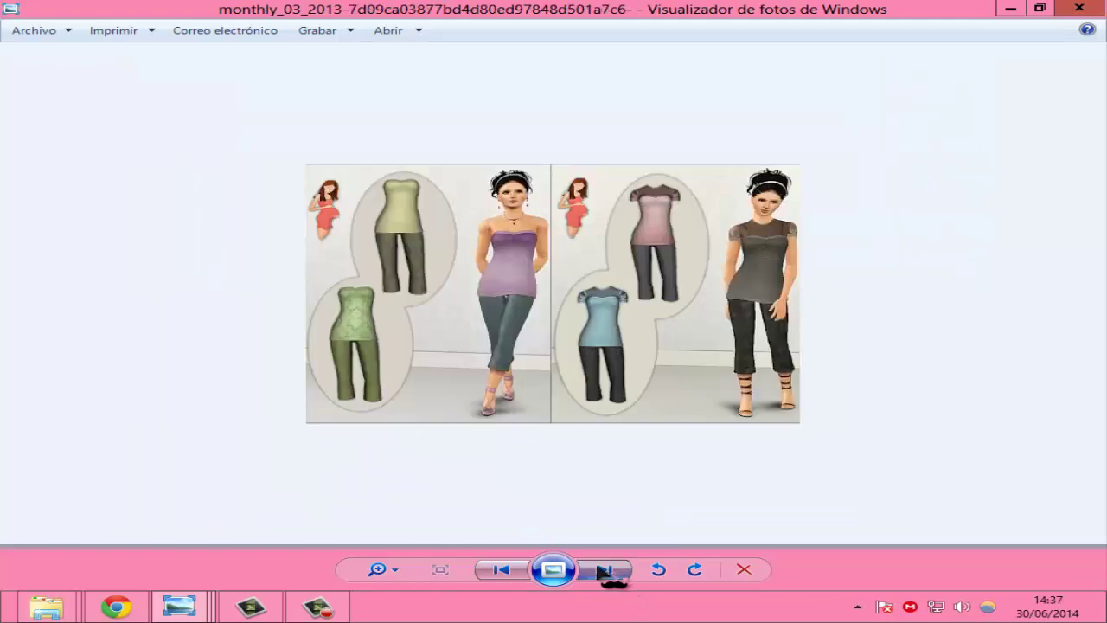
left_click(606, 571)
key("alt+F4")
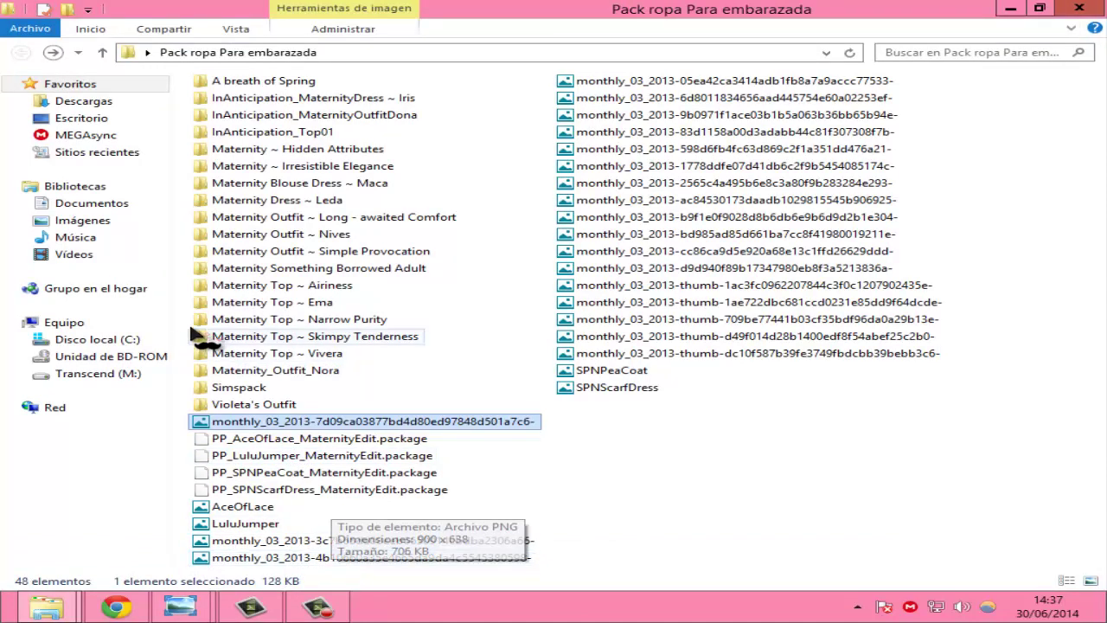
Inspect the contents of the Simspack and Maternity Top ~ Narrow Purity folders, and return to the pack's main folder.
left_click(240, 386)
double_click(241, 386)
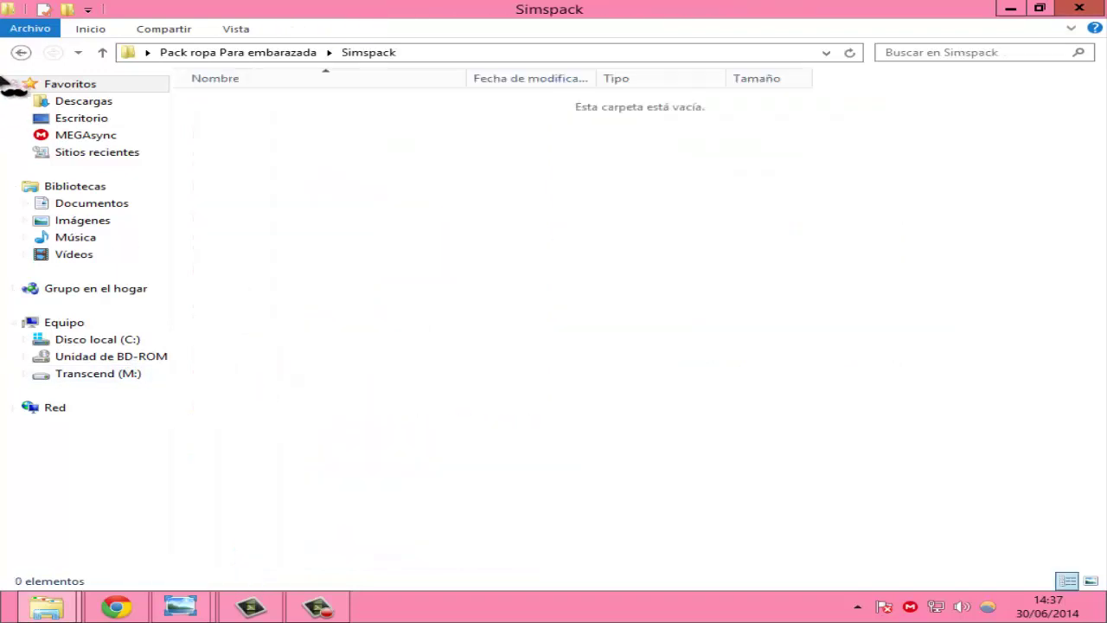
left_click(25, 52)
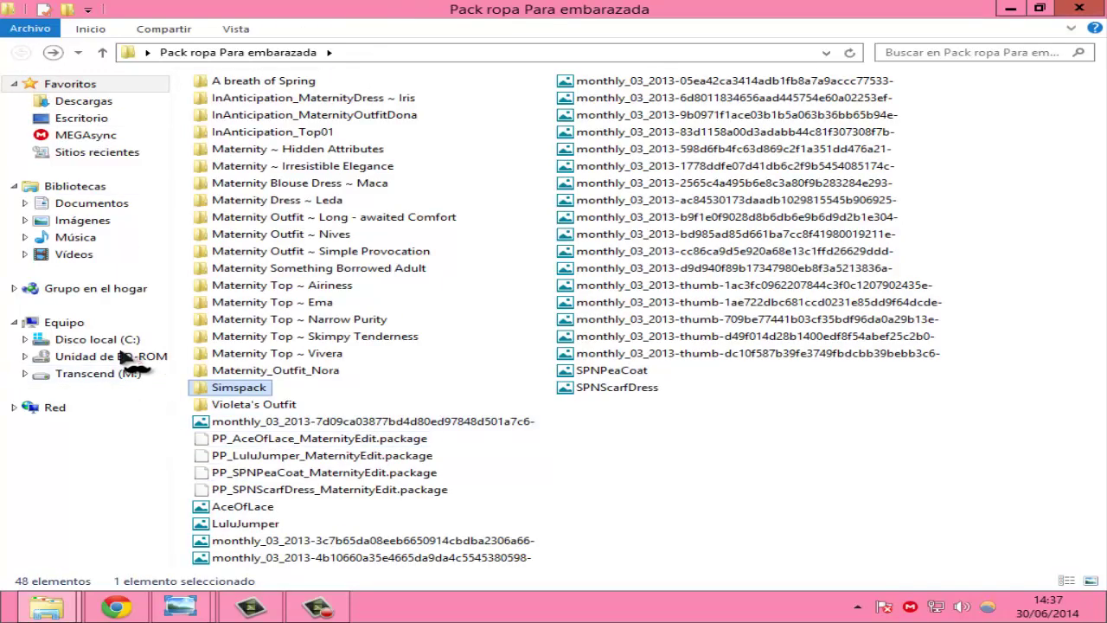
left_click(248, 322)
double_click(248, 325)
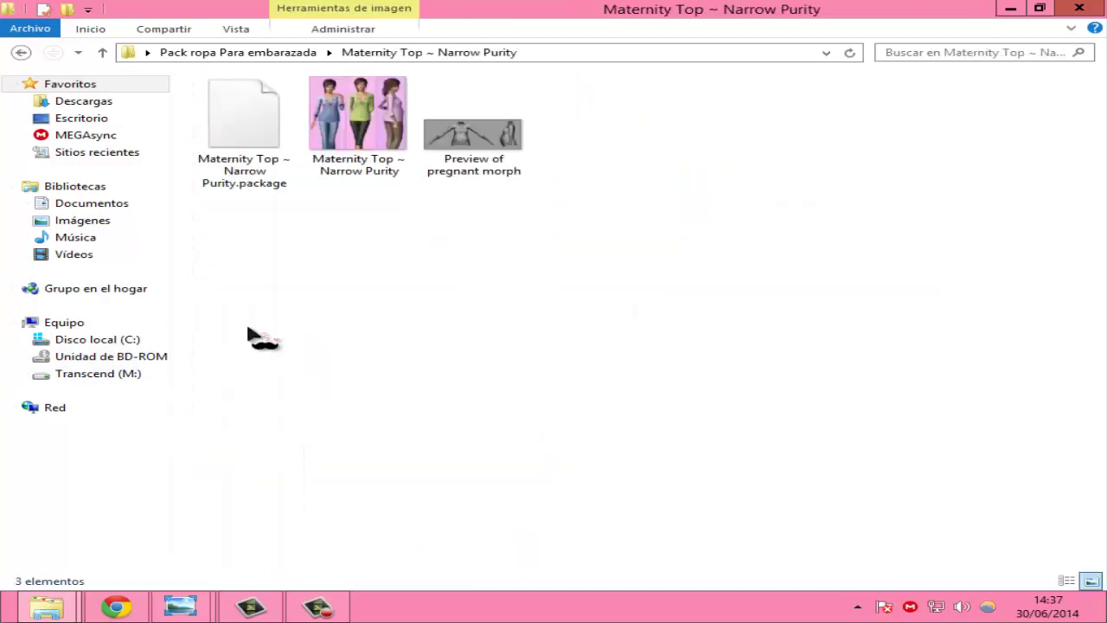
left_click(20, 52)
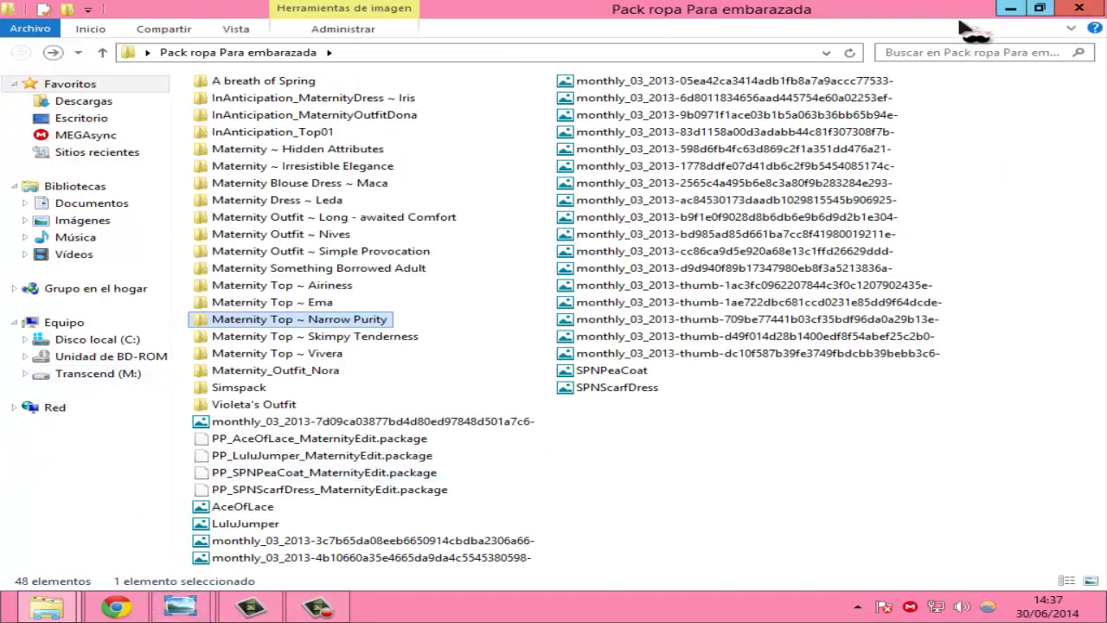
Extract the Pack ropa Para embarazada archive directly onto the desktop, replacing all existing files.
left_click(1008, 9)
right_click(655, 140)
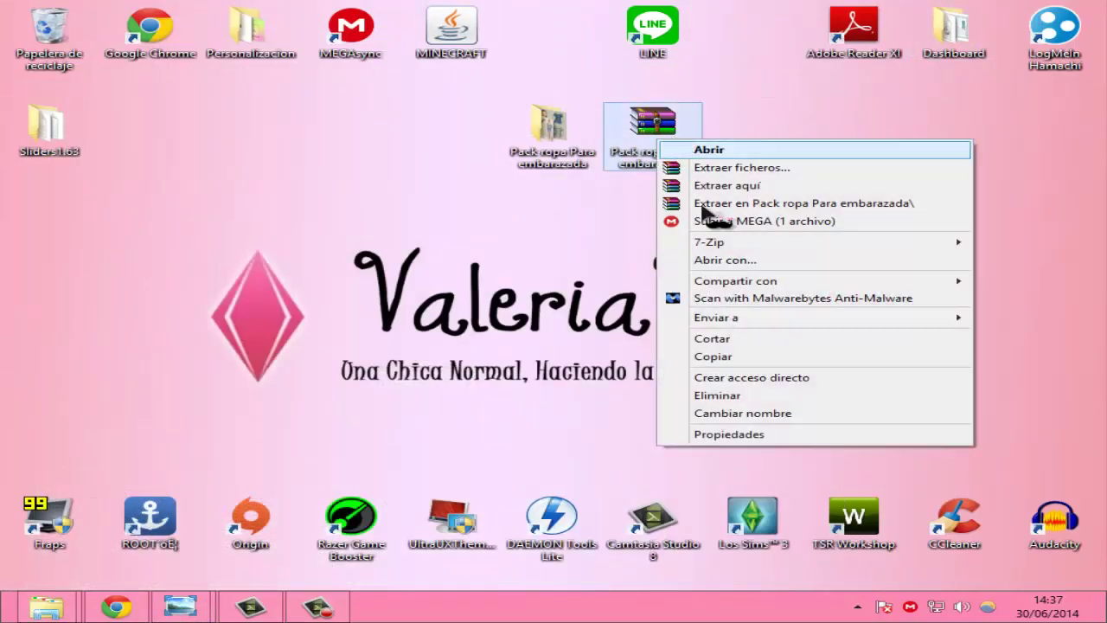
left_click(739, 186)
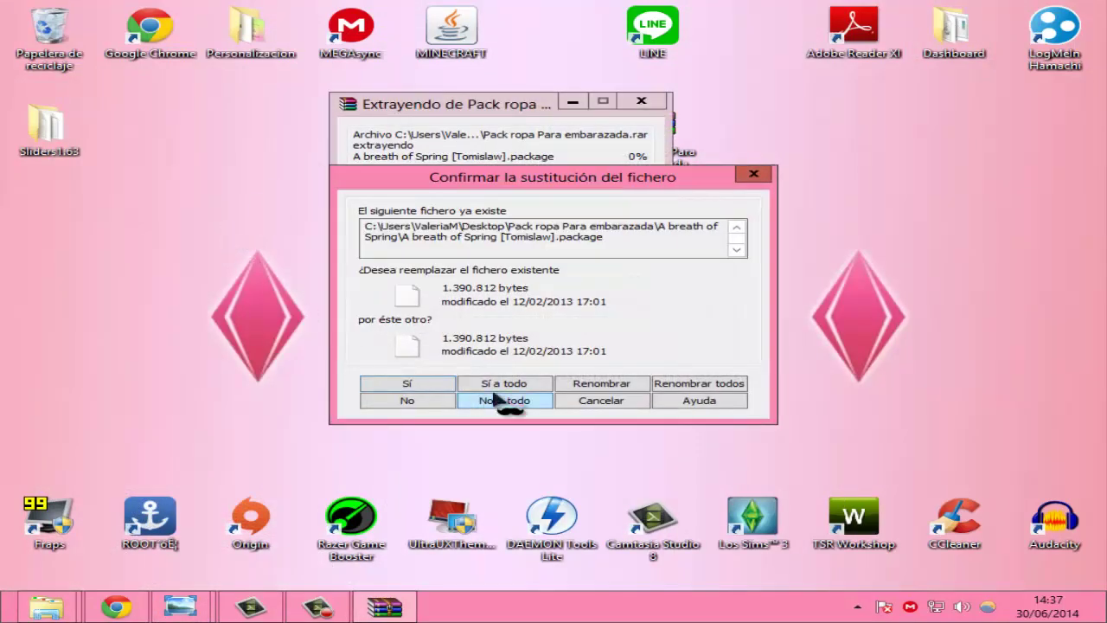
left_click(504, 383)
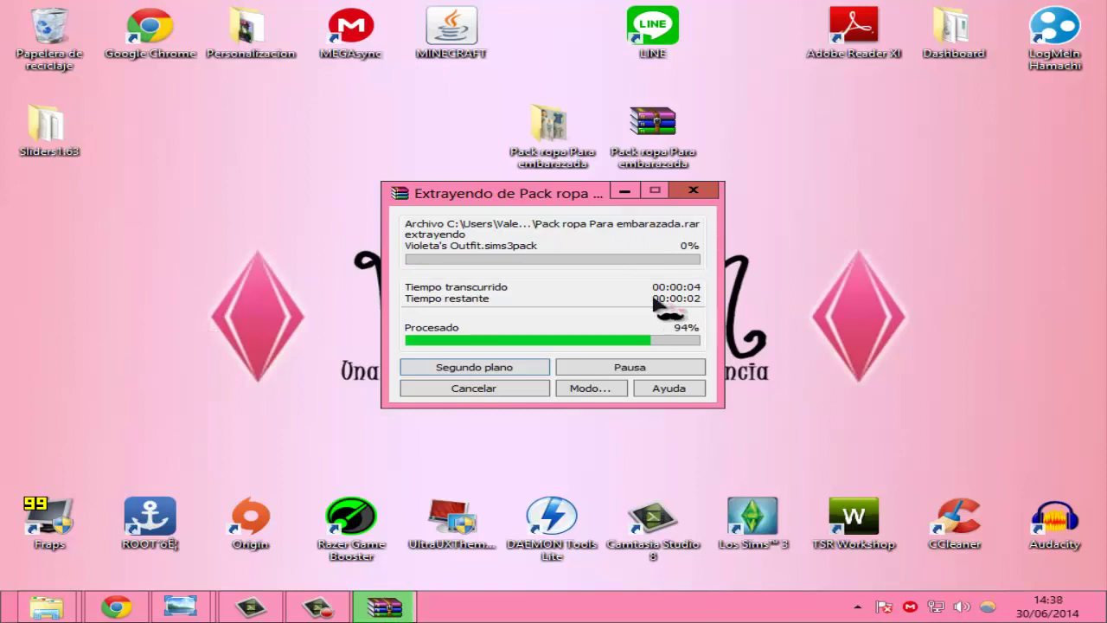
Copy the InAnticipation_Top01 Sims 3 installer file from its subfolder in the extracted Pack ropa Para embarazada folder.
double_click(544, 123)
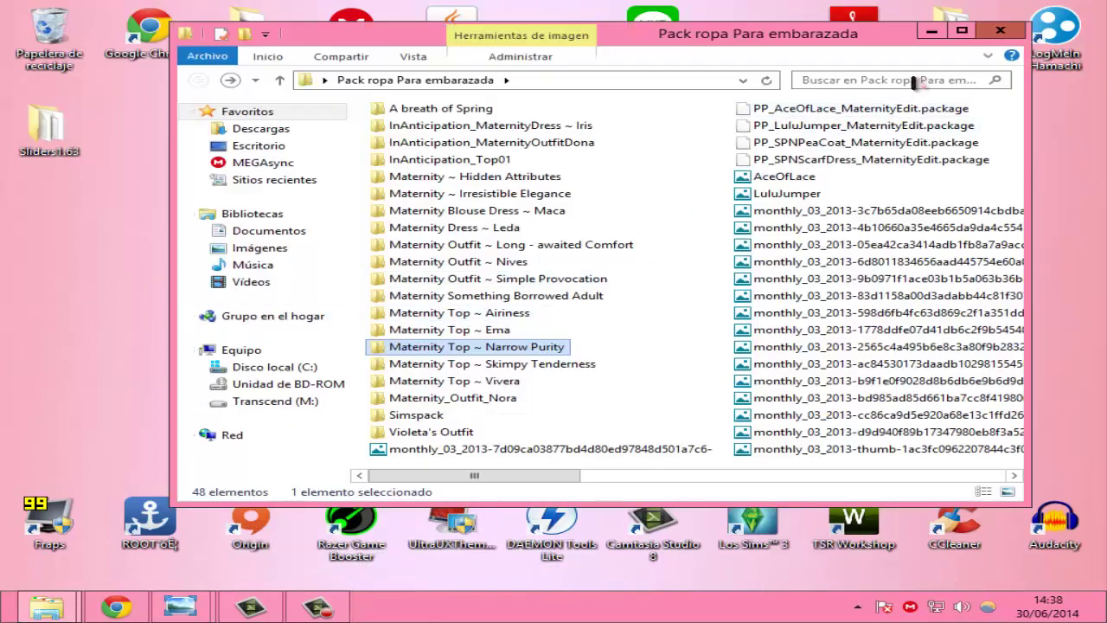
left_click(927, 31)
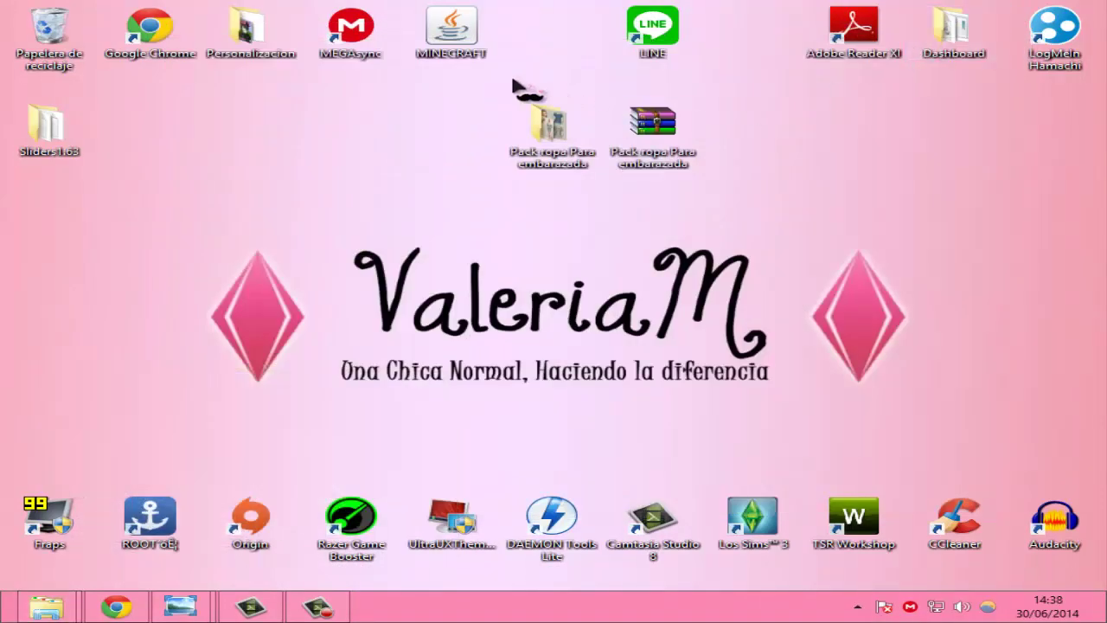
double_click(550, 126)
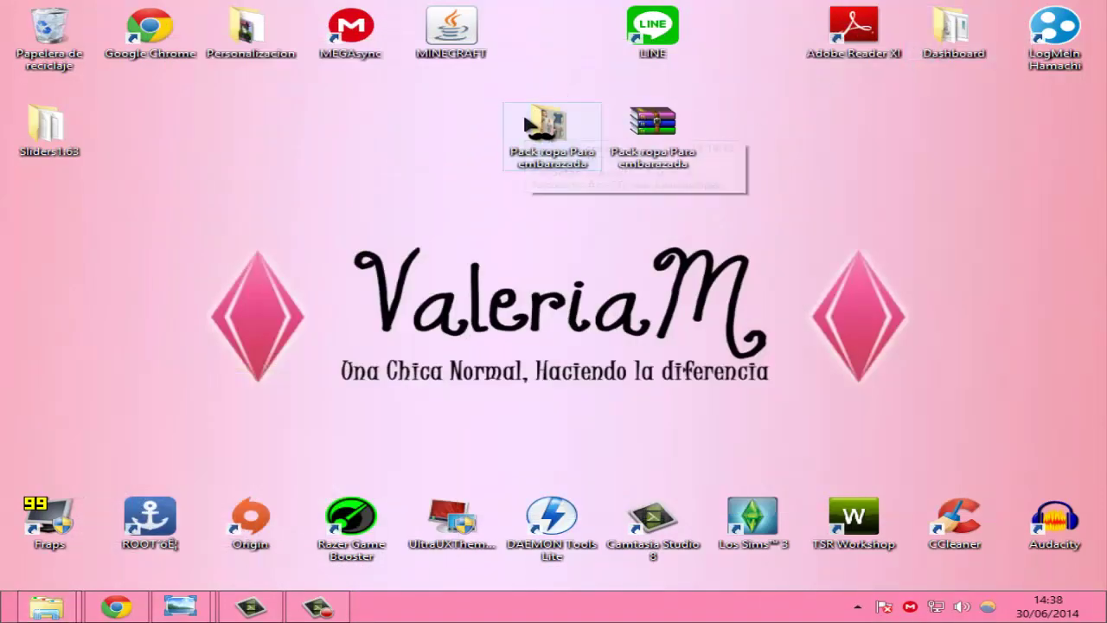
double_click(437, 160)
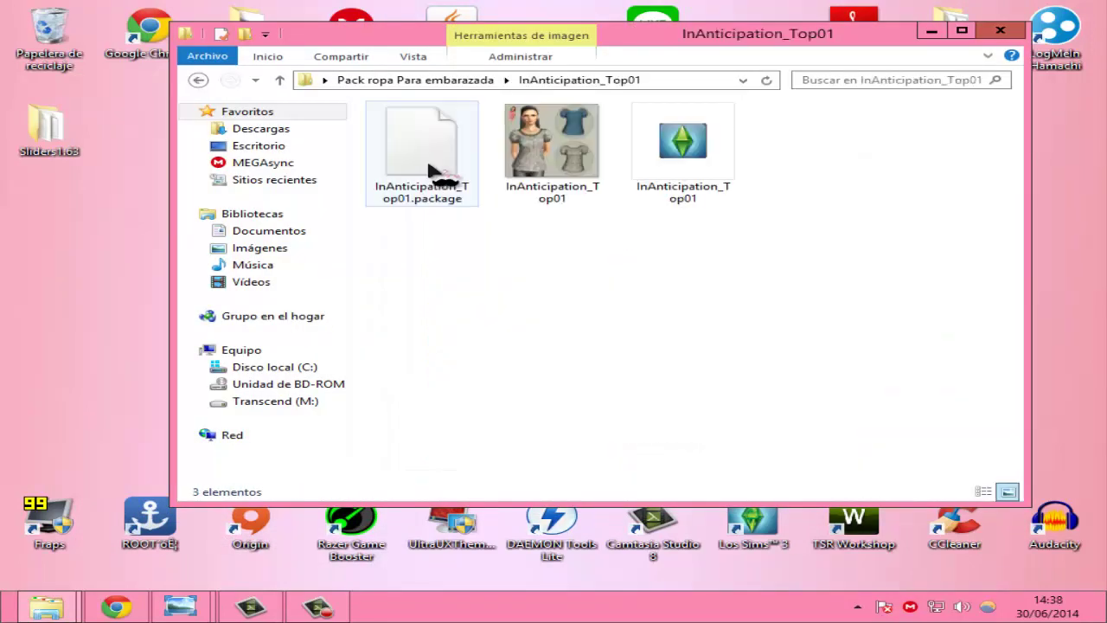
left_click(731, 173)
left_click(961, 31)
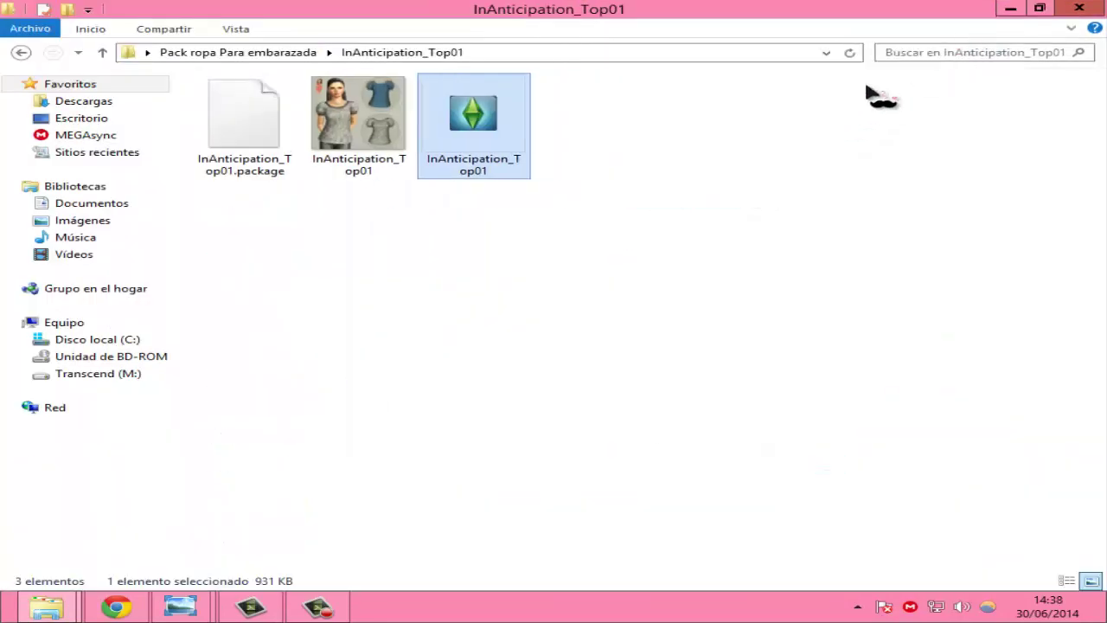
right_click(493, 147)
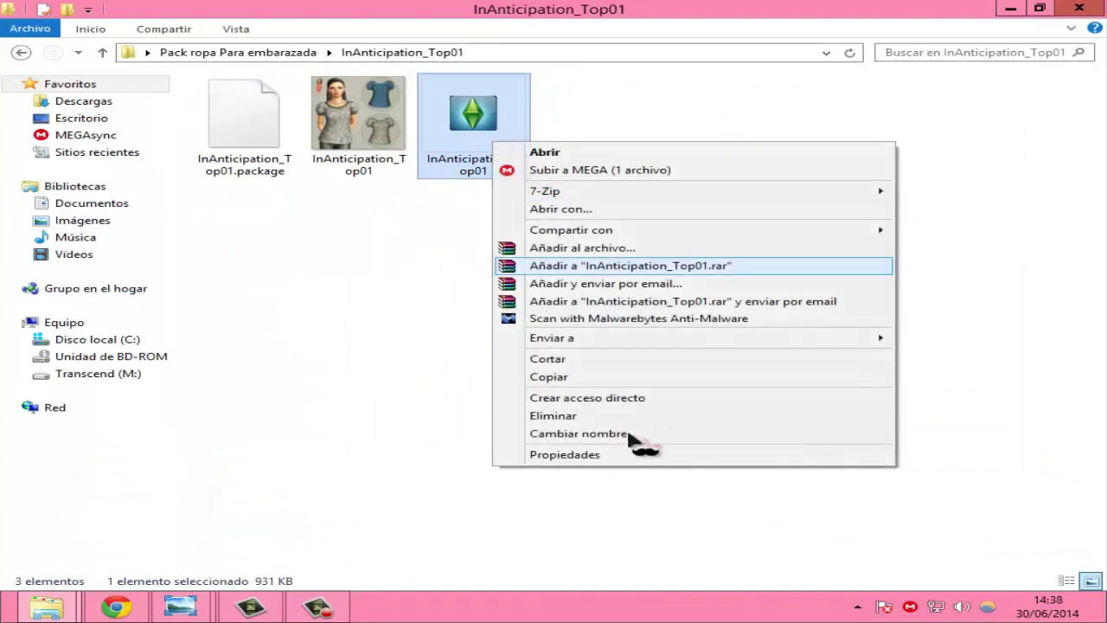
left_click(601, 377)
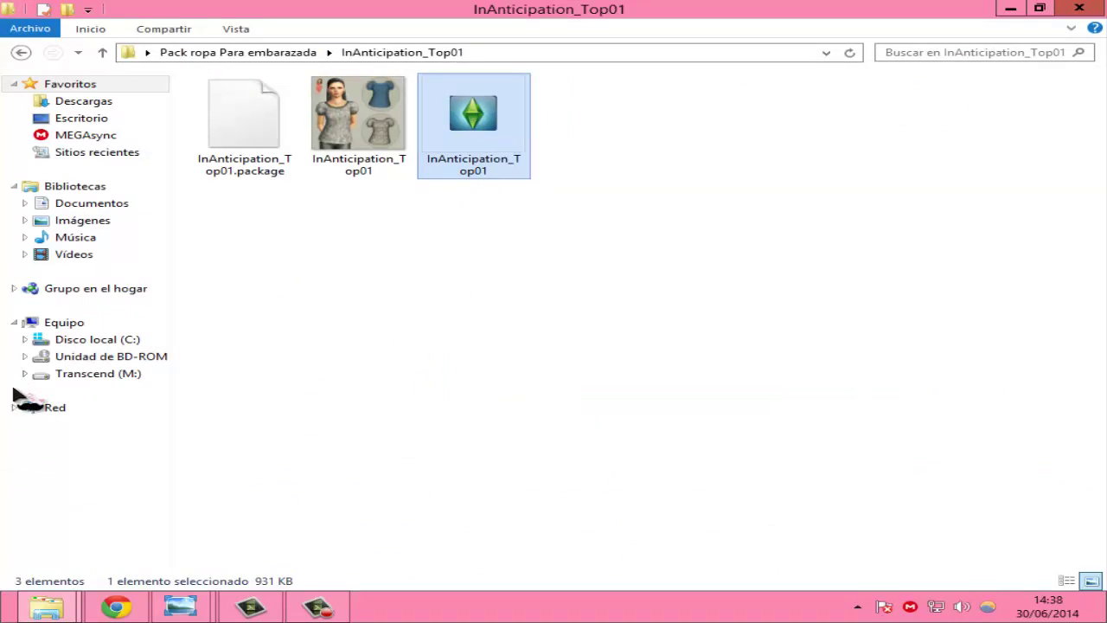
Locate the Downloads folder inside Documents > Electronic Arts > The Sims 3, and return to the Electronic Arts folder.
left_click(97, 373)
left_click(86, 204)
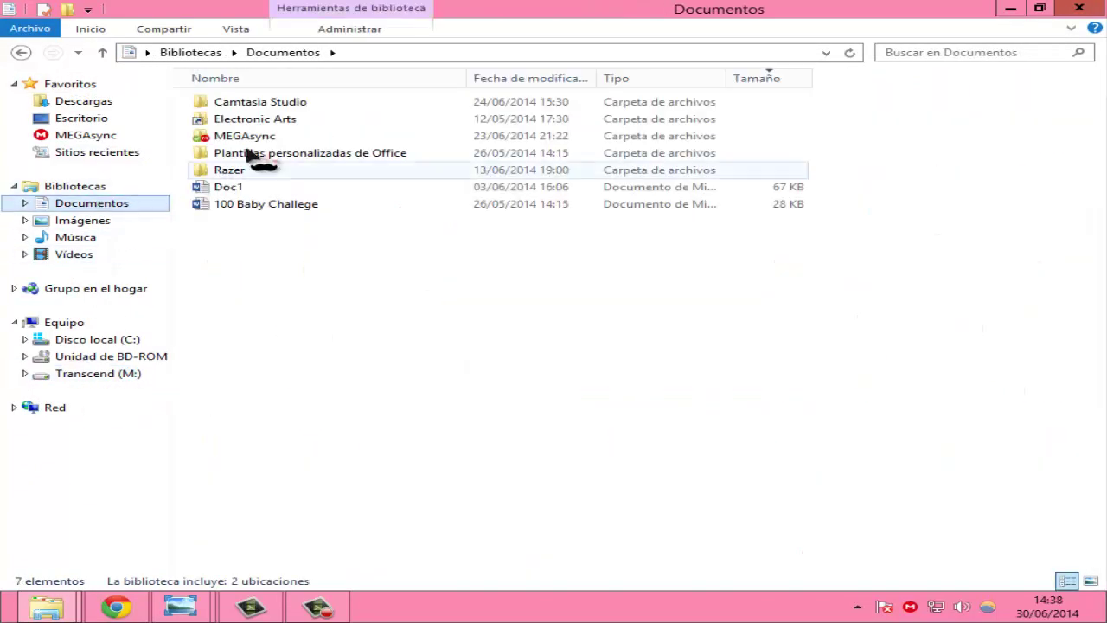
left_click(275, 121)
double_click(275, 121)
double_click(277, 105)
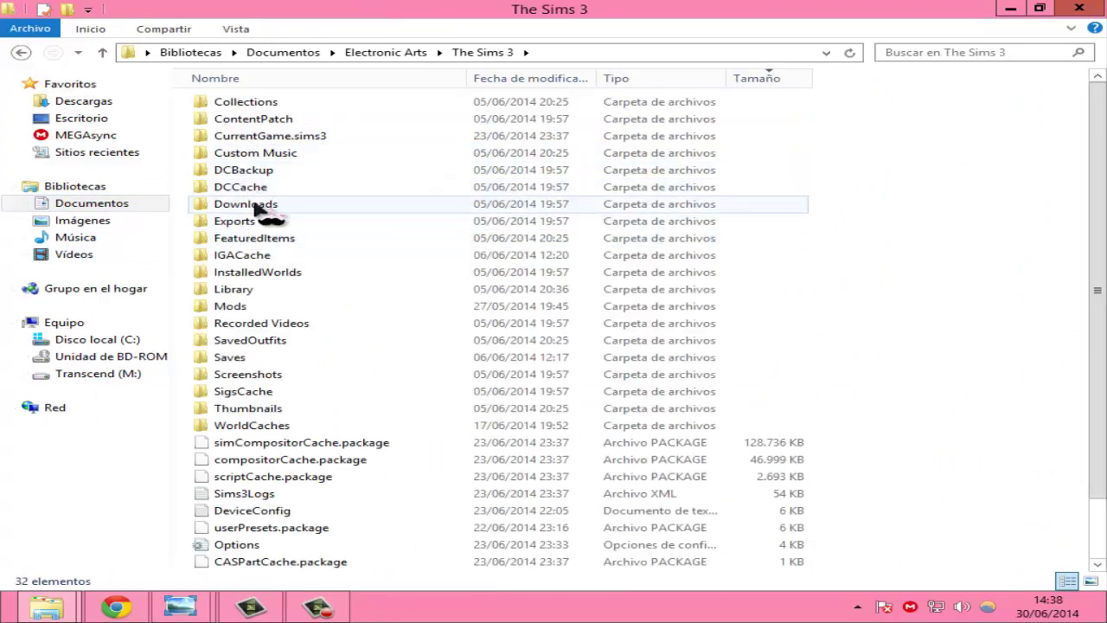
left_click(258, 204)
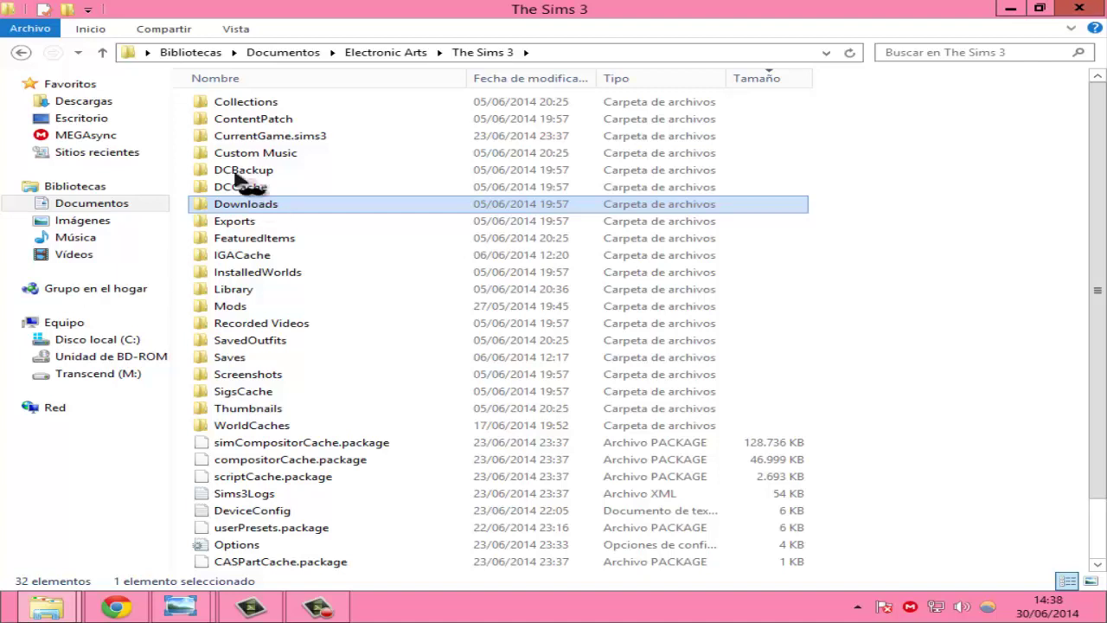
left_click(21, 52)
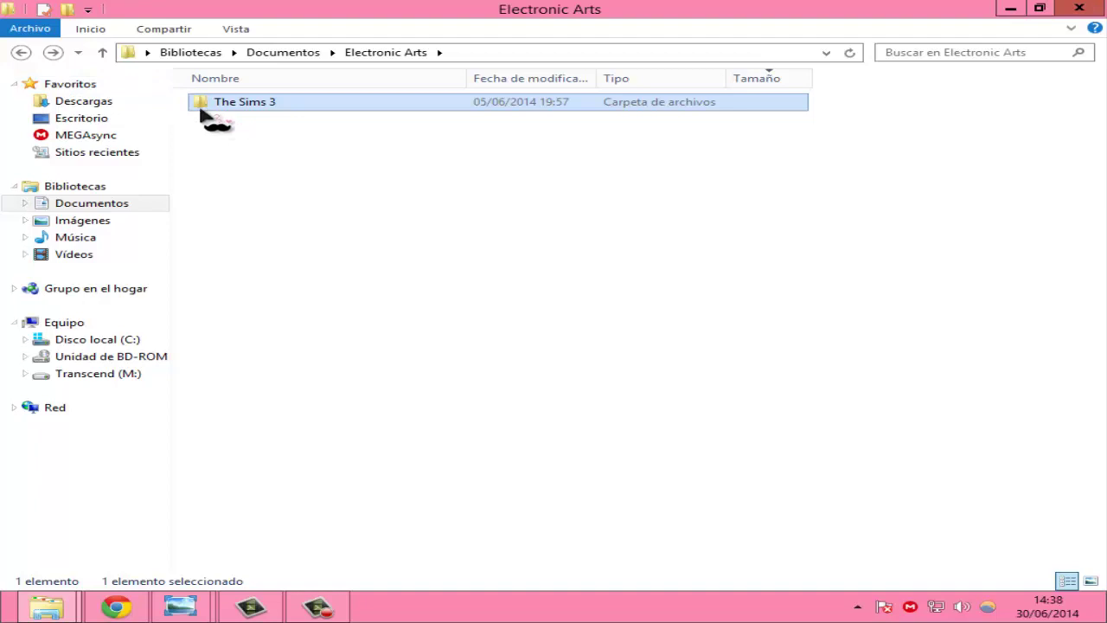
Browse the Downloads folder inside The Sims 3, show where to paste Sims 3 installer files, and return to The Sims 3 folder.
double_click(264, 110)
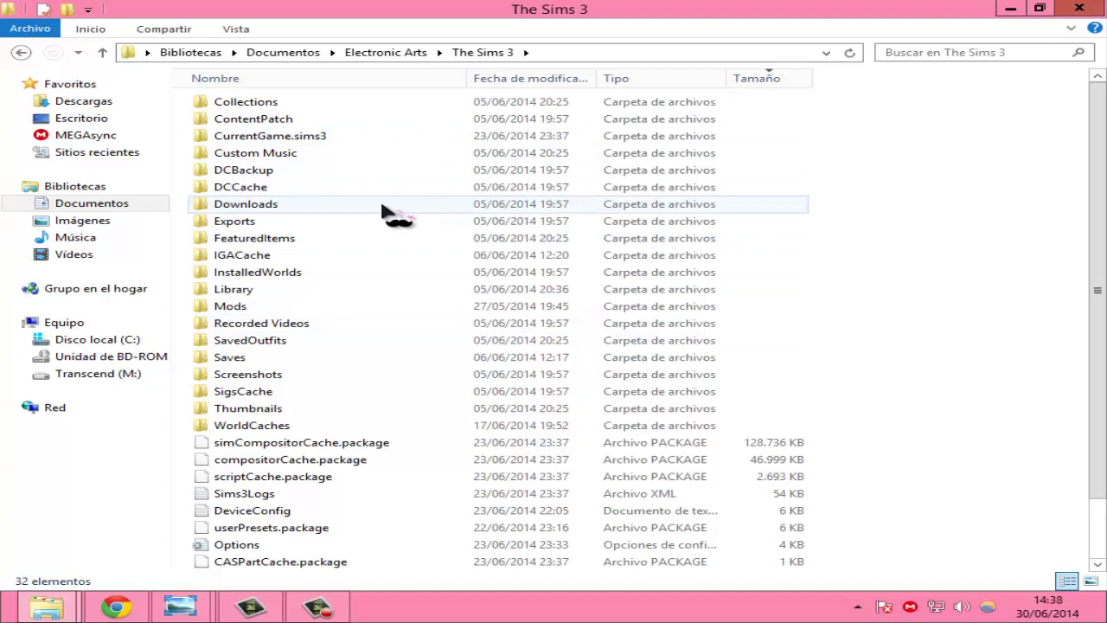
mouse_move(385, 212)
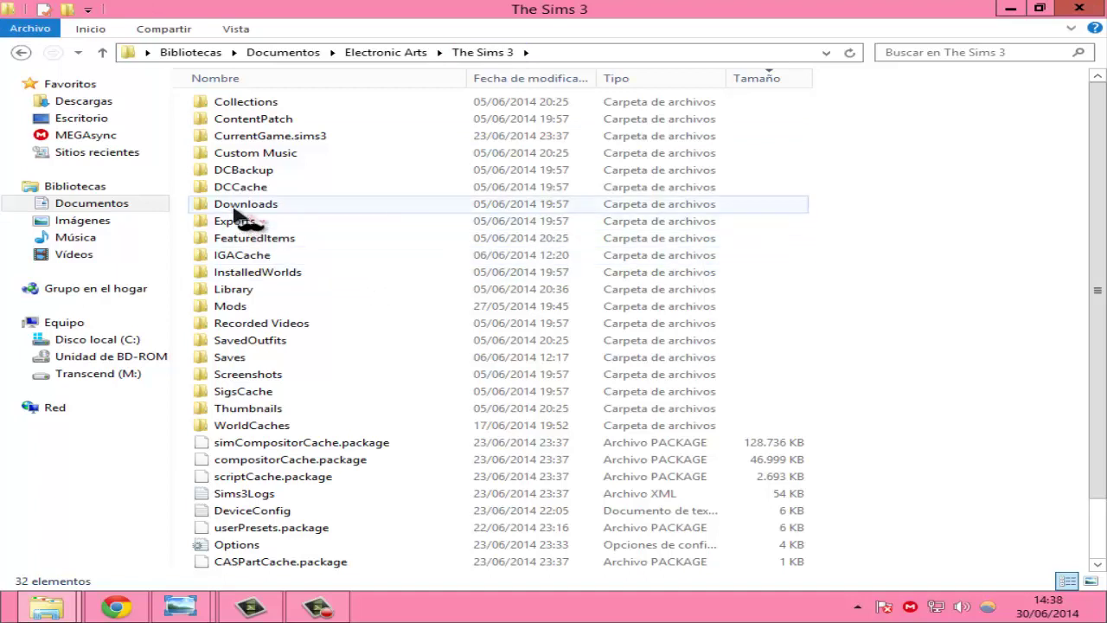
mouse_move(234, 210)
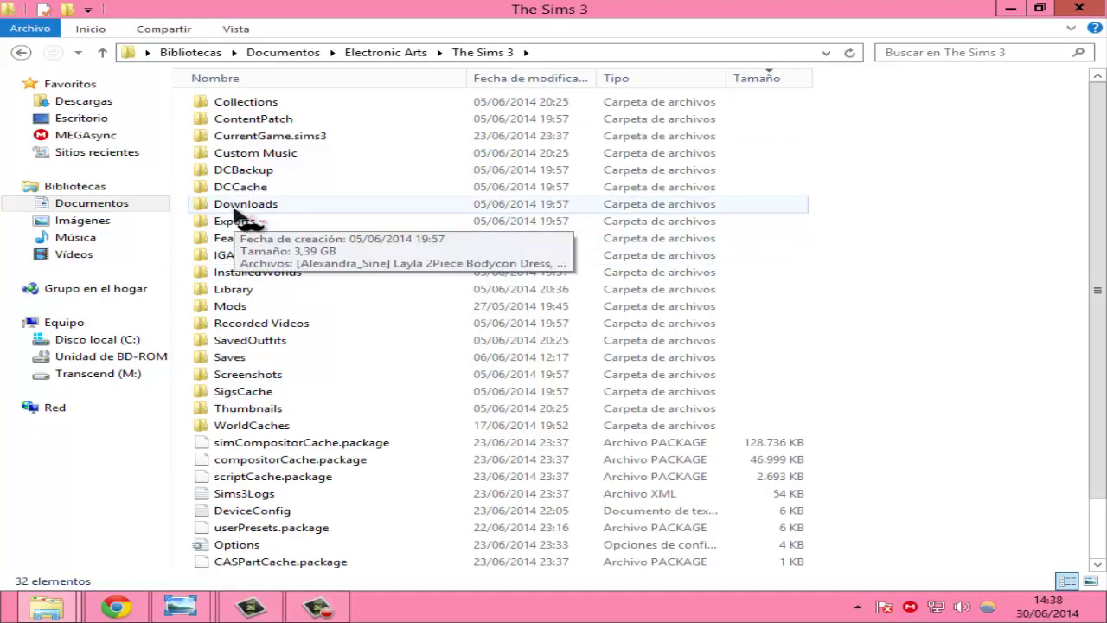
double_click(238, 210)
scroll(394, 324, "down", 1)
scroll(394, 324, "down", 3)
right_click(1063, 344)
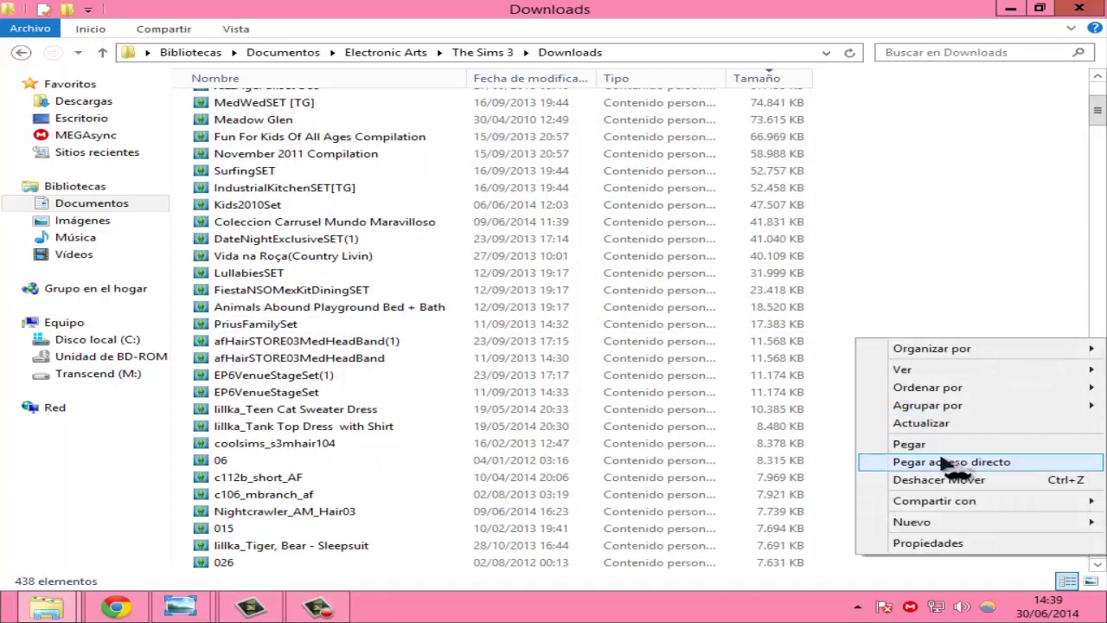
left_click(22, 54)
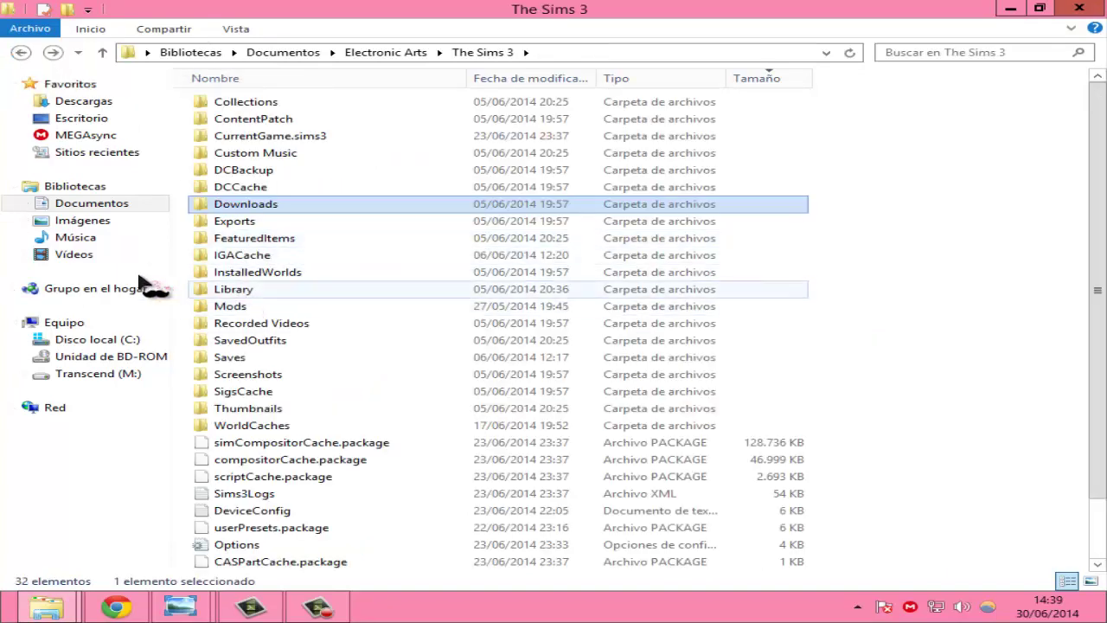
Retrace the path to The Sims 3 folder through Documents > Electronic Arts, and minimize the folder window.
left_click(102, 373)
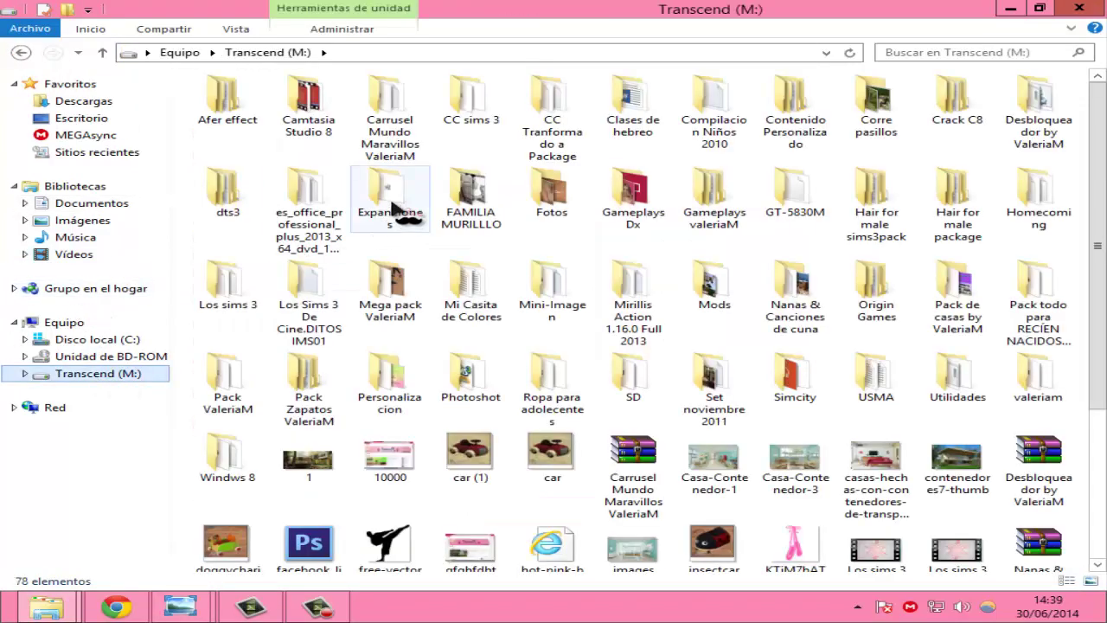
left_click(91, 203)
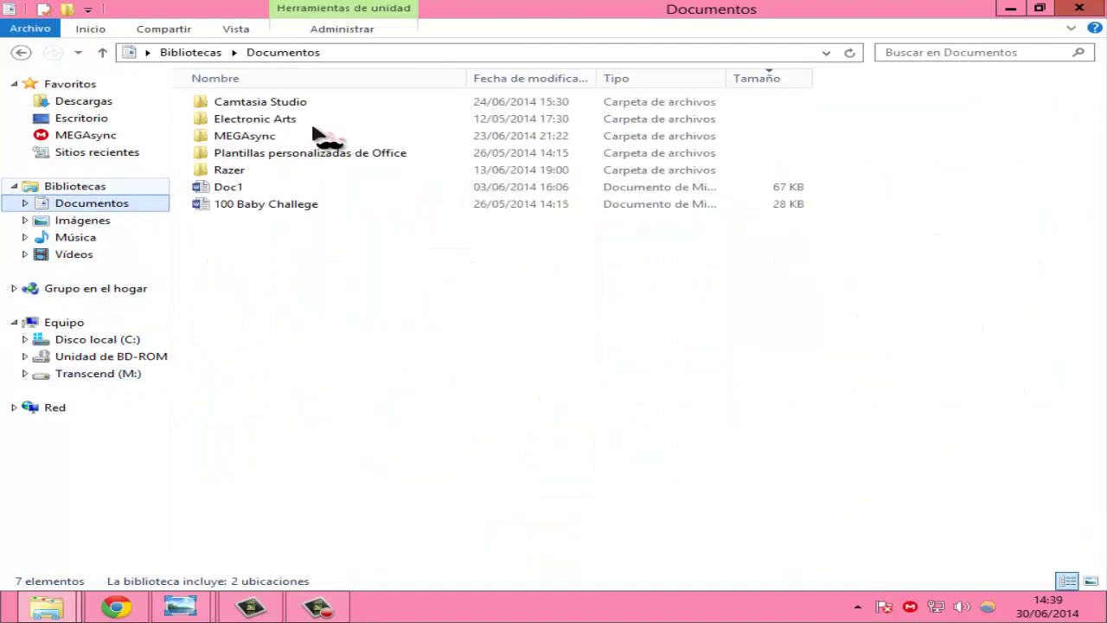
double_click(288, 121)
left_click(283, 102)
double_click(285, 103)
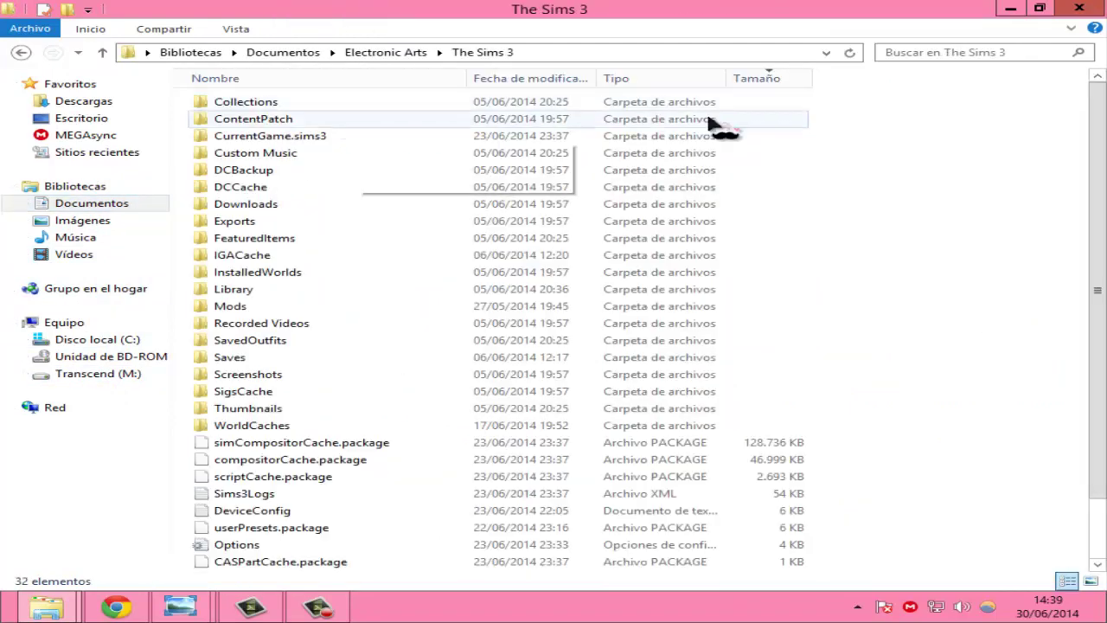
left_click(1009, 8)
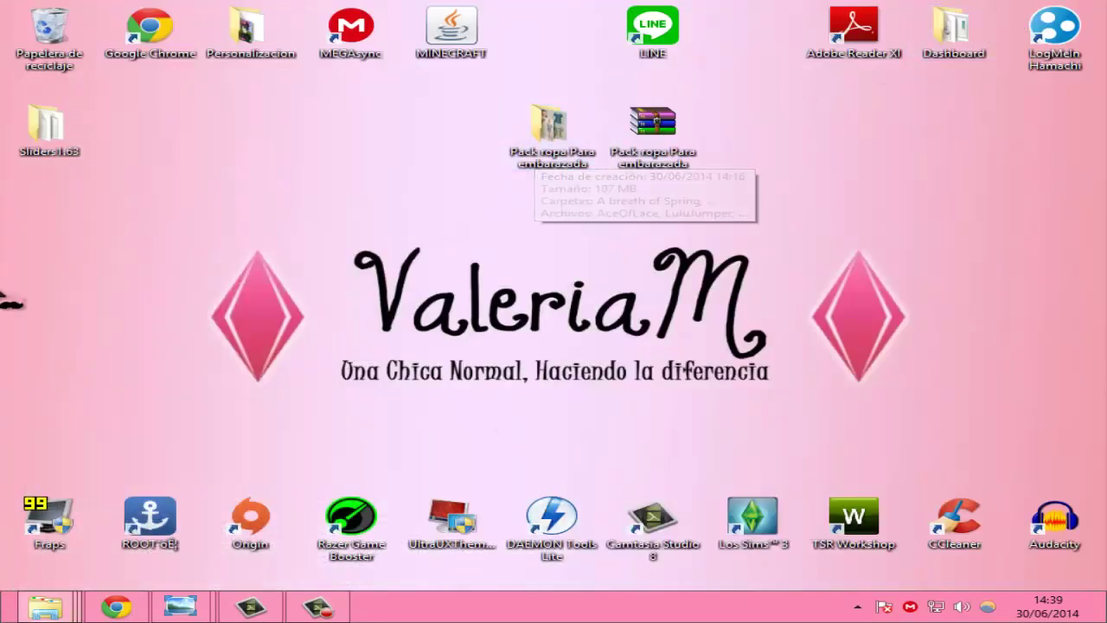
Cut the Maternity Dress ~ Leda.package file from its Maternity Dress ~ Leda subfolder in the extracted Pack ropa Para embarazada folder.
double_click(549, 126)
double_click(244, 200)
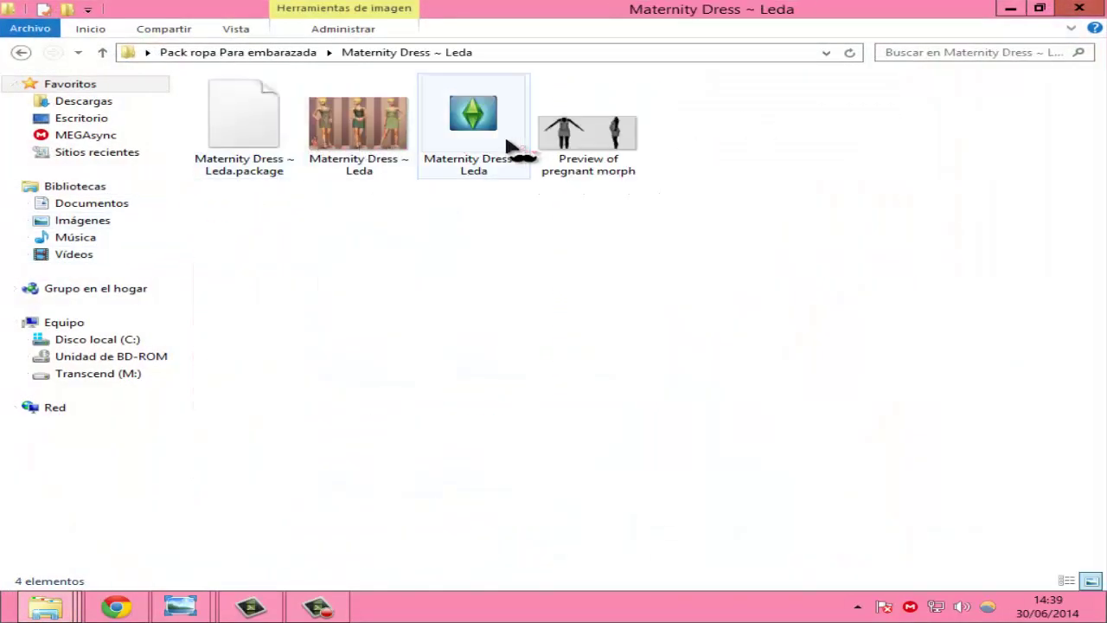
left_click(21, 52)
double_click(309, 204)
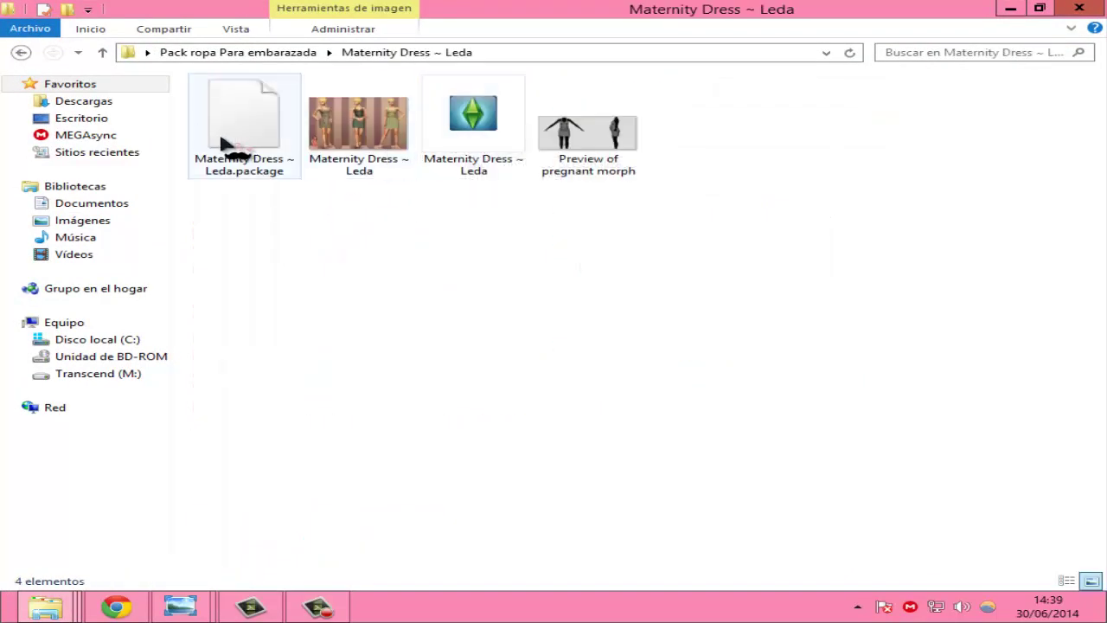
right_click(255, 143)
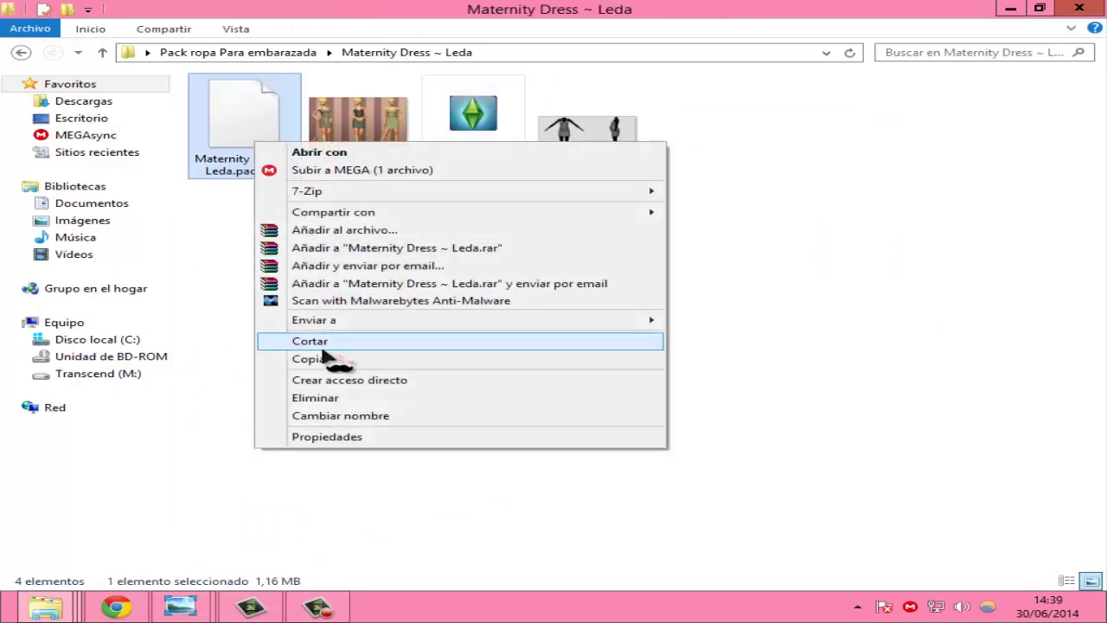
left_click(322, 342)
Go to Documents > Electronic Arts > The Sims 3 > Mods > Packages and show the paste option without pasting.
left_click(126, 376)
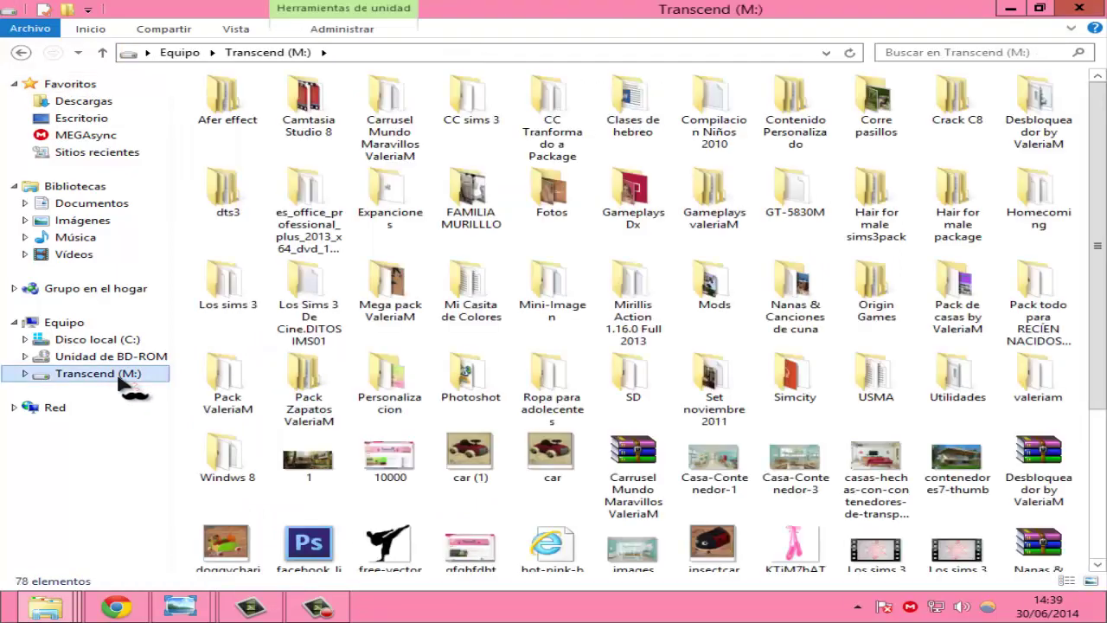
left_click(60, 203)
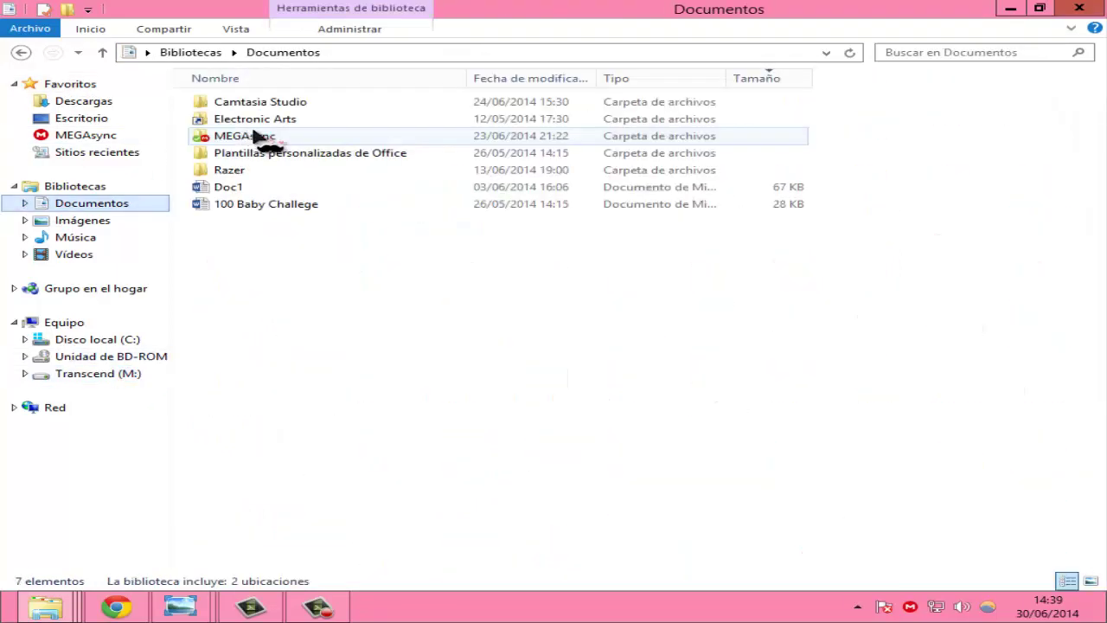
left_click(294, 104)
double_click(287, 122)
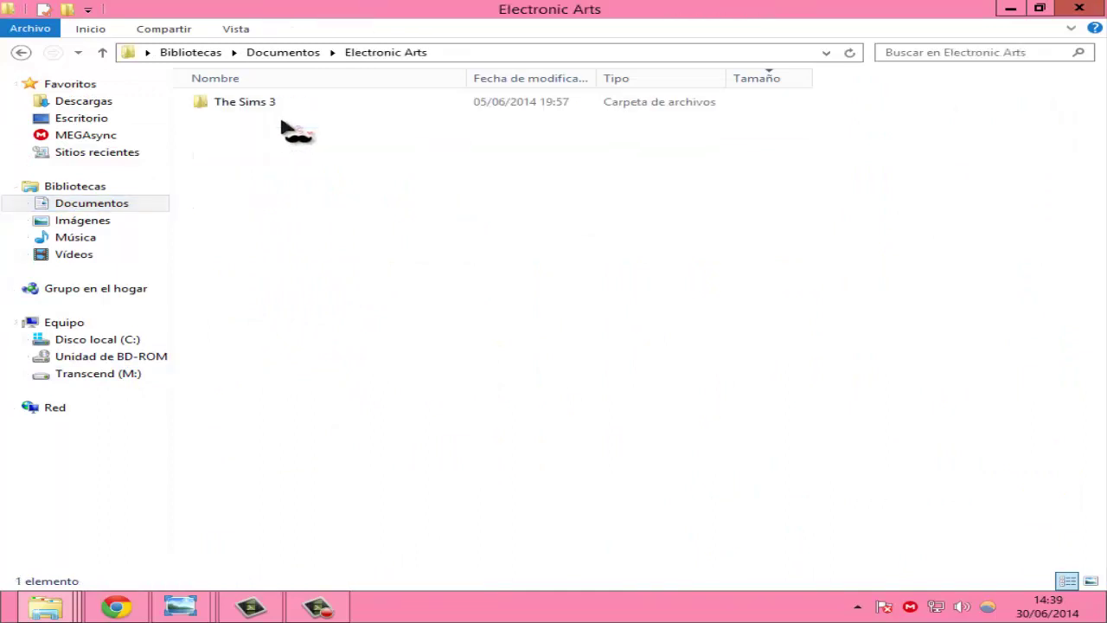
double_click(267, 109)
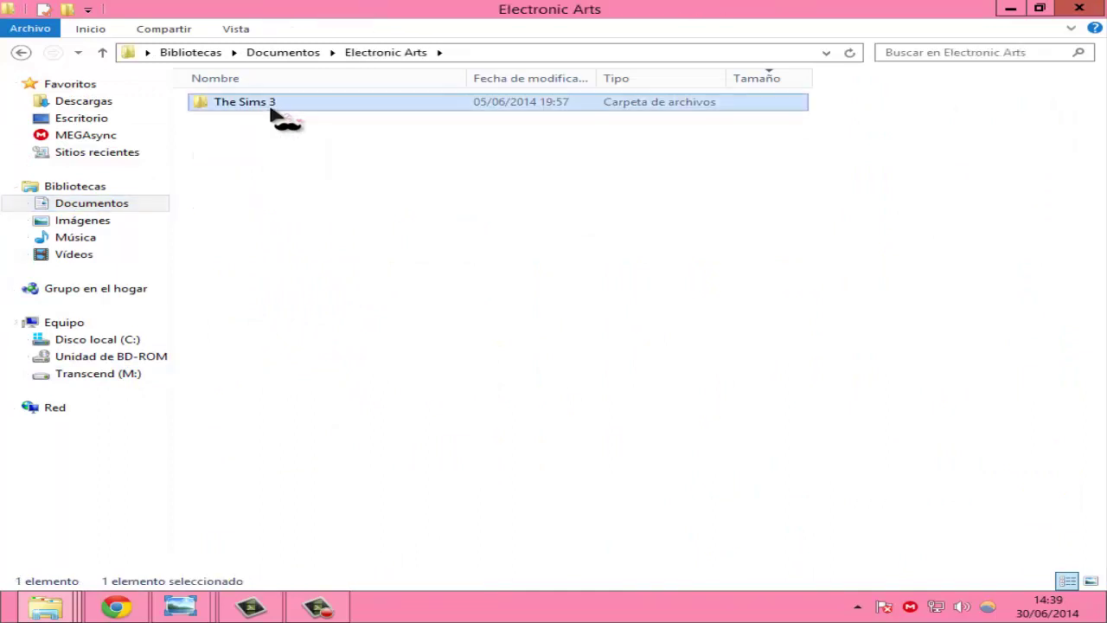
double_click(232, 307)
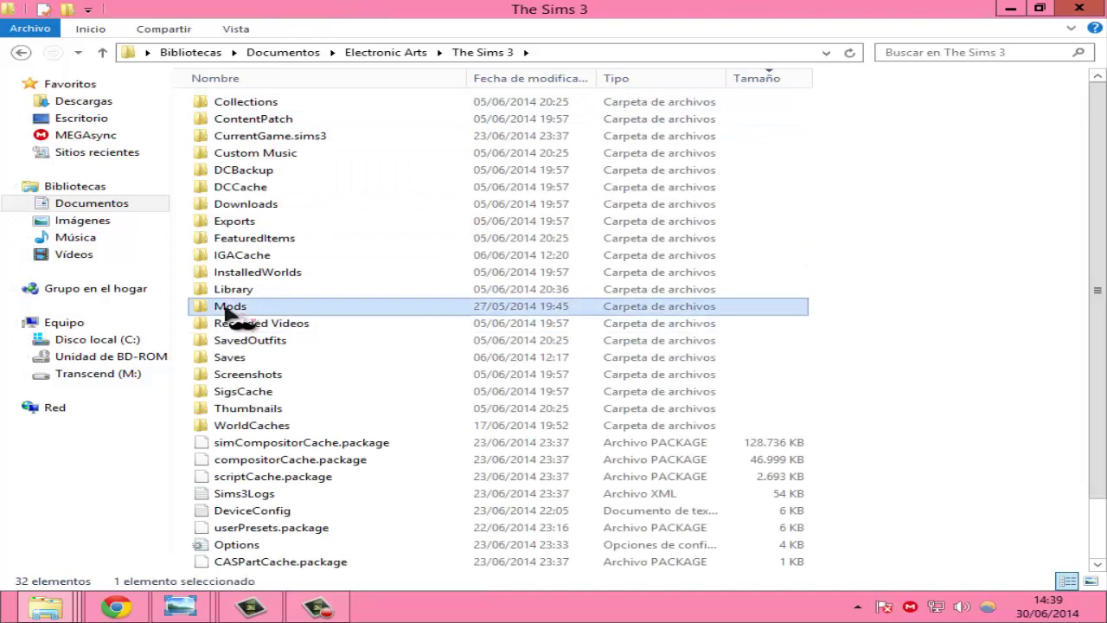
double_click(223, 119)
right_click(437, 501)
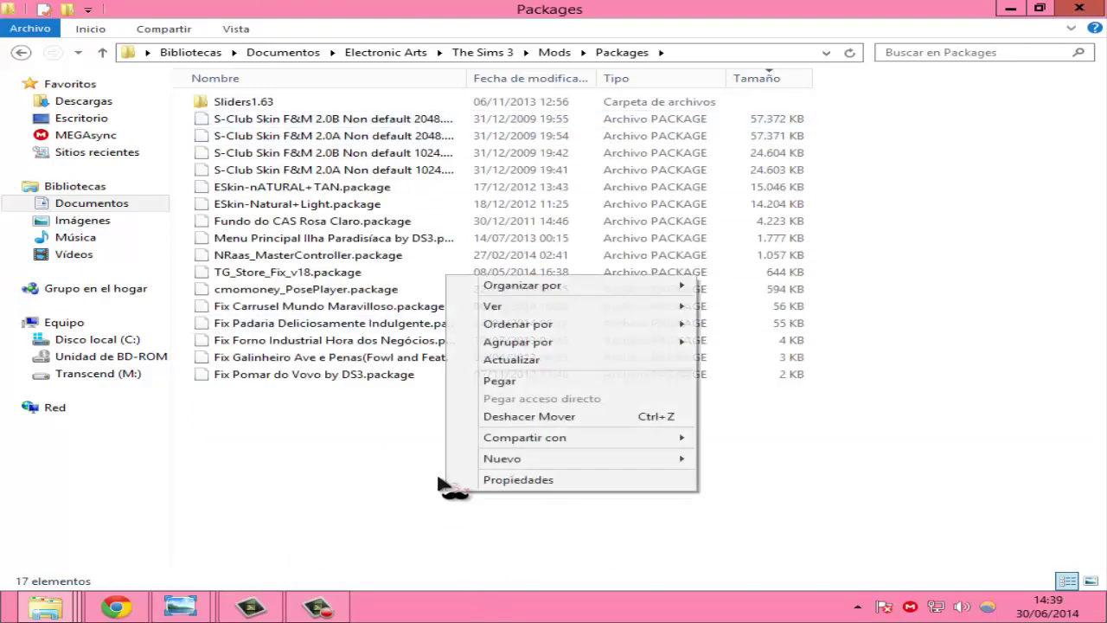
left_click(346, 444)
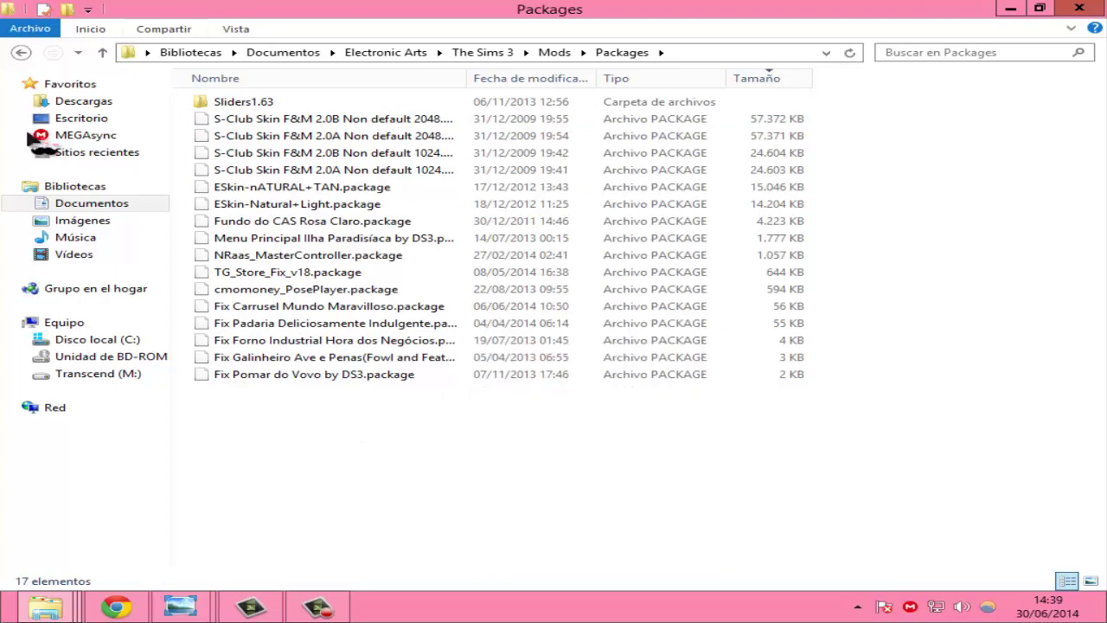
Examine the Mods folder's Resource.cfg file and Overrides subfolder, and minimize the window to show the desktop.
left_click(21, 53)
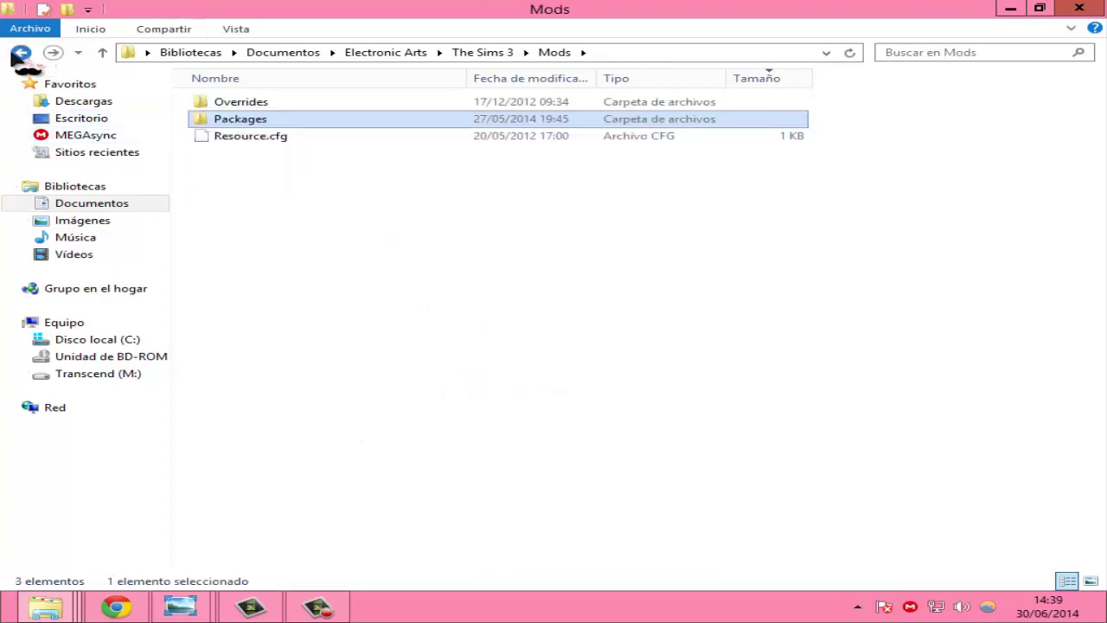
left_click(21, 53)
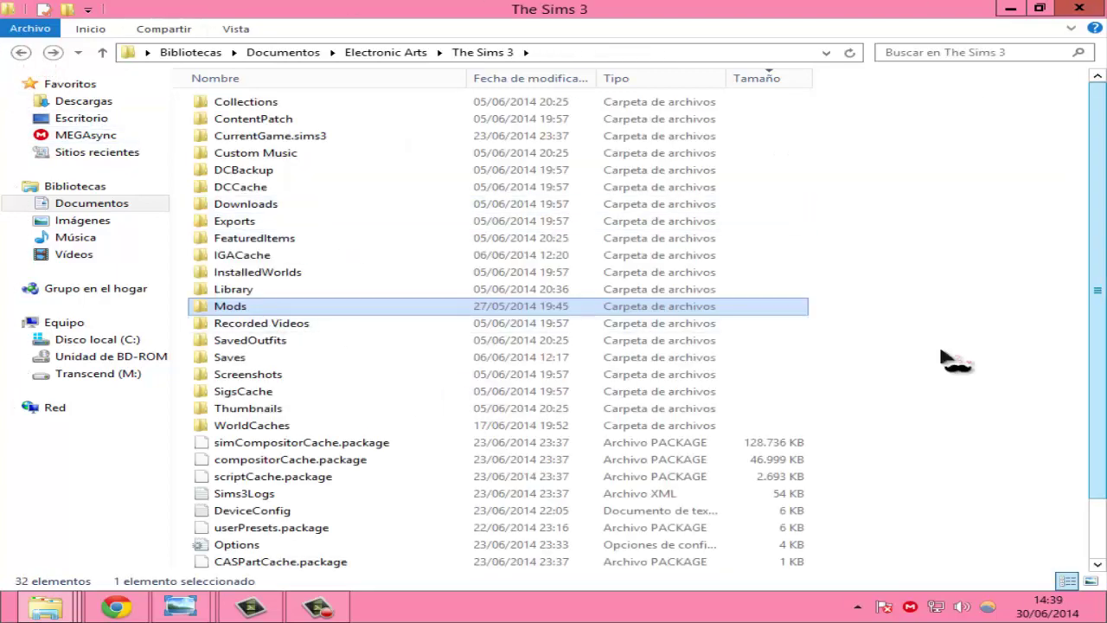
double_click(245, 317)
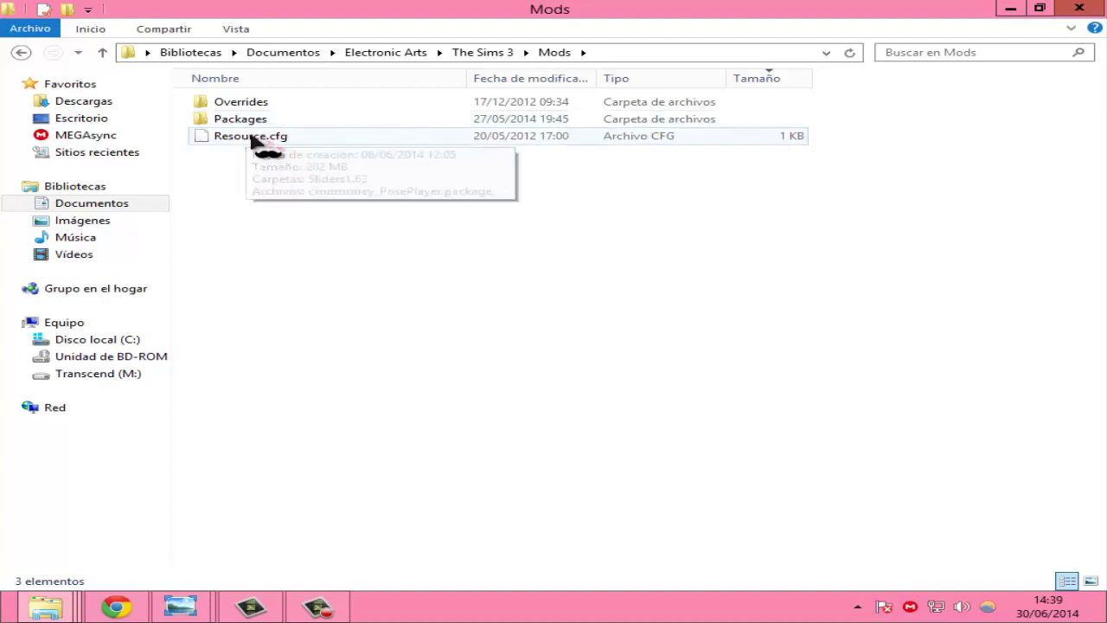
left_click(241, 139)
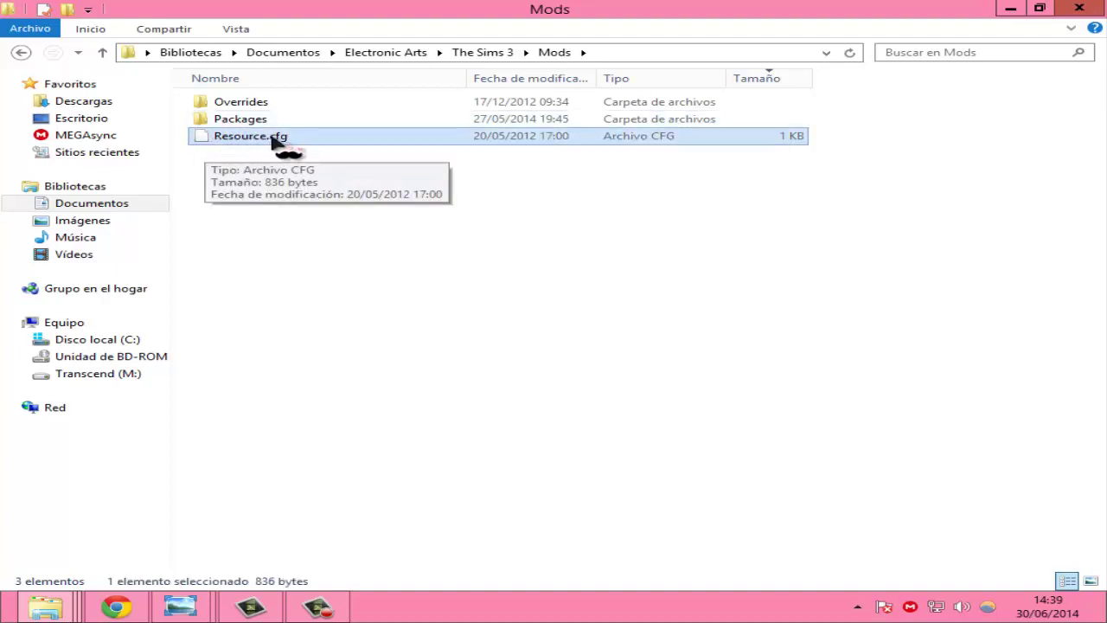
left_click(247, 444)
left_click(242, 145)
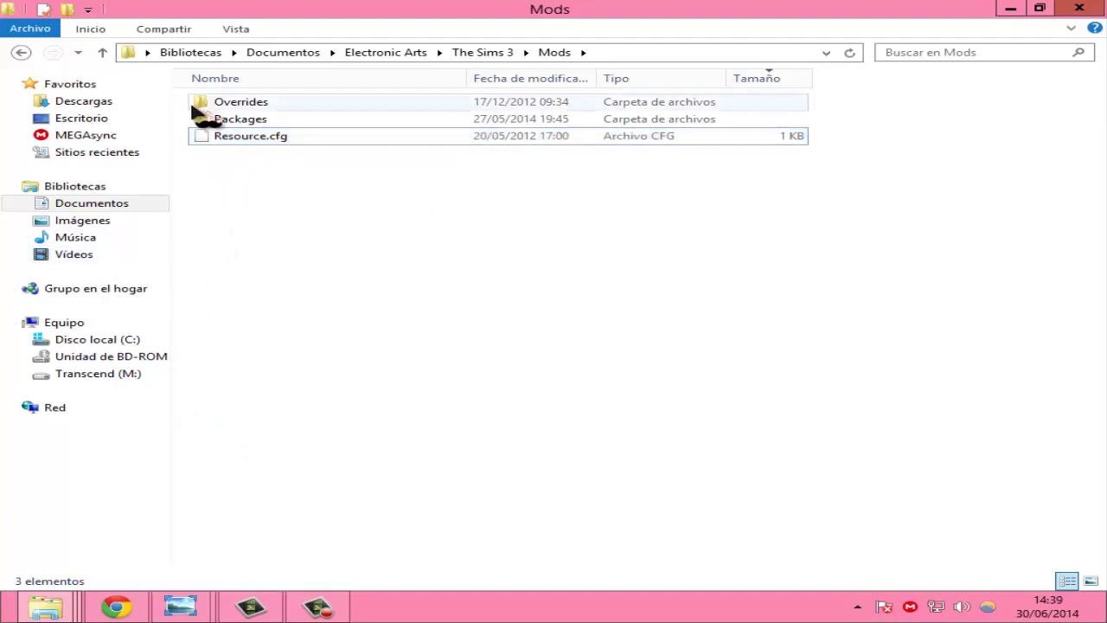
double_click(227, 111)
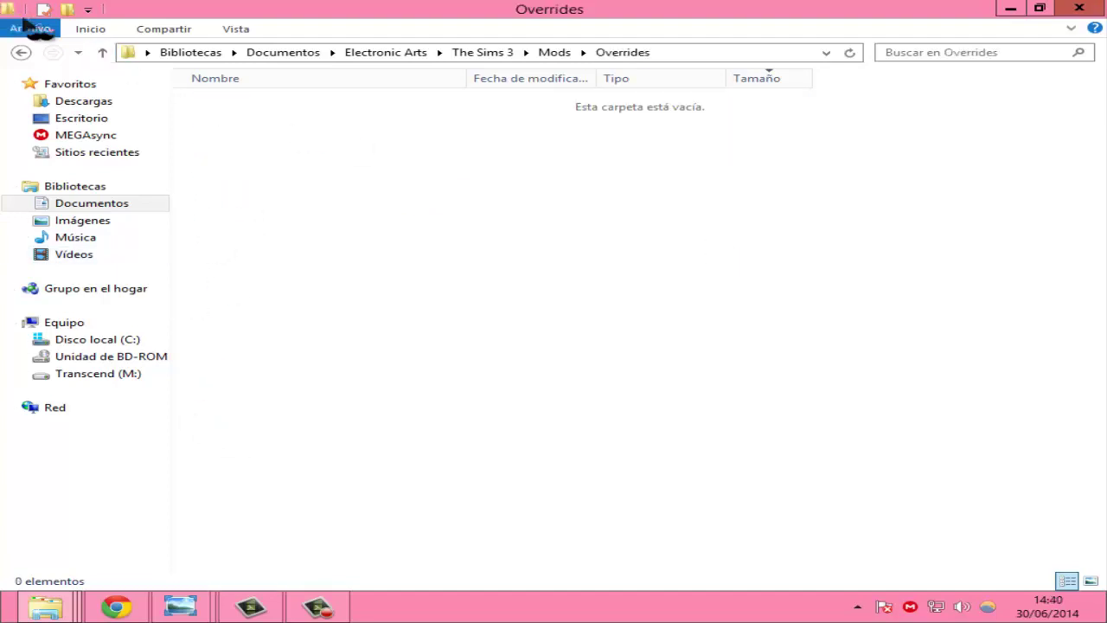
left_click(20, 52)
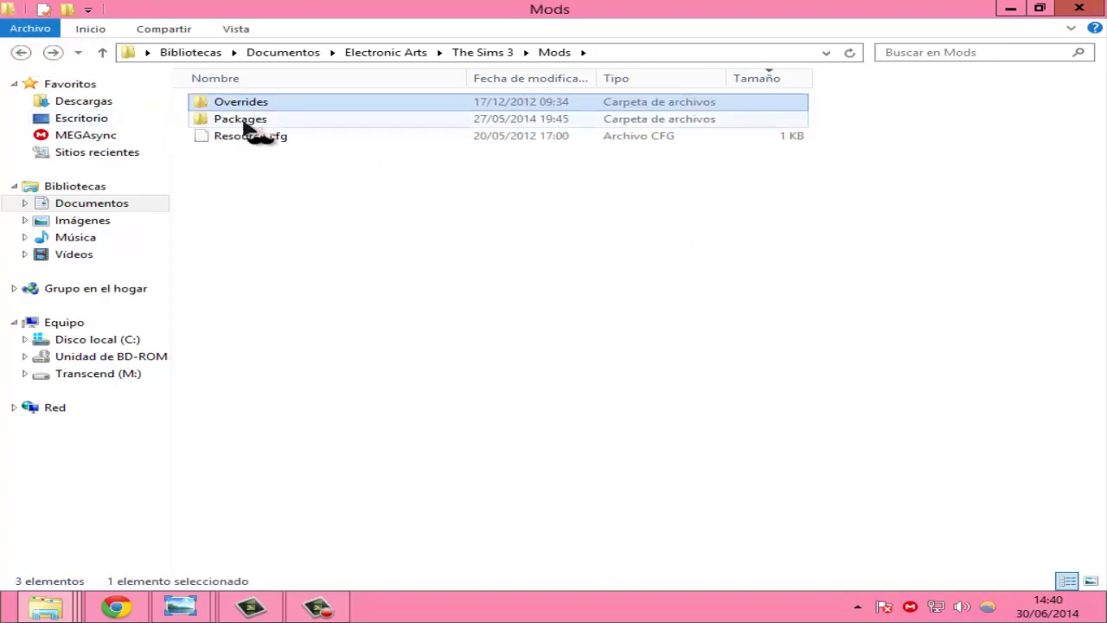
left_click(1010, 8)
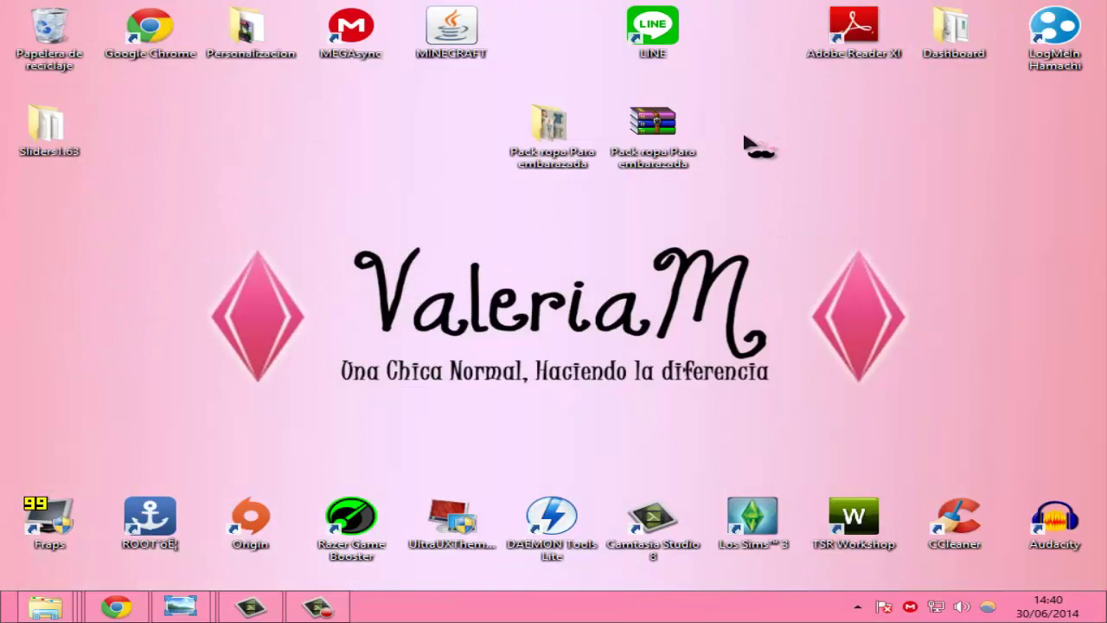